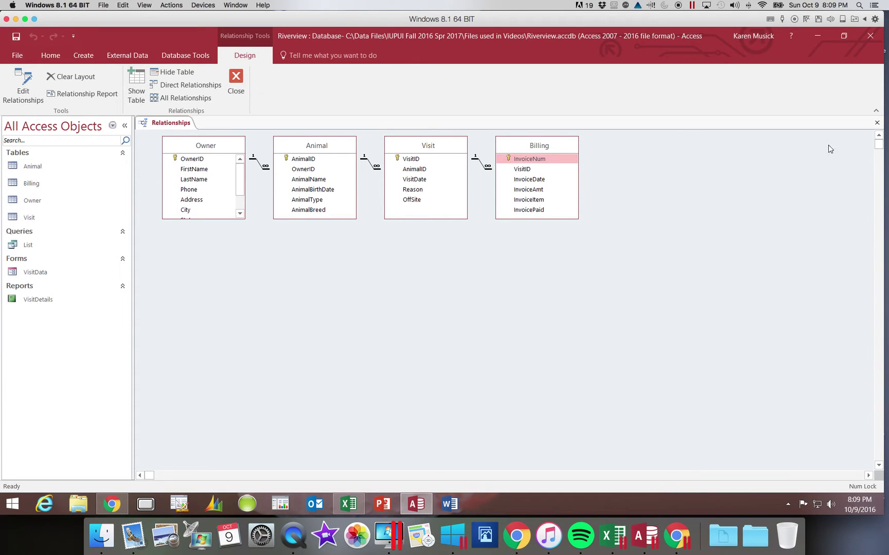
Step: Close and reopen the Relationships diagram from Database Tools, close it again, and select the Owner table
click(877, 125)
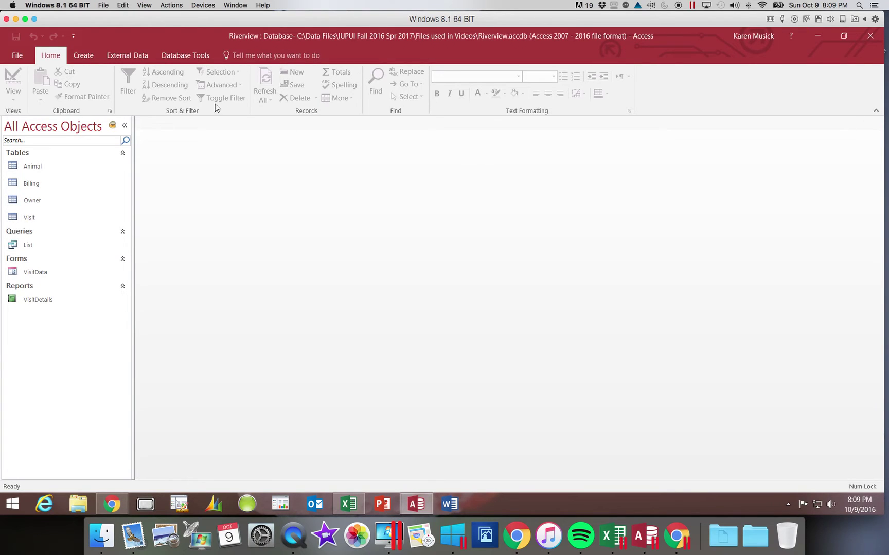
click(188, 59)
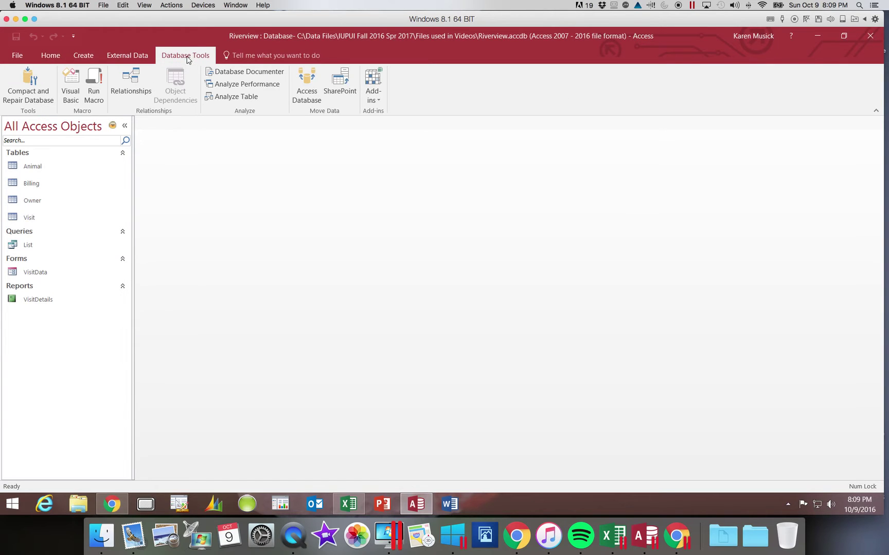
click(125, 84)
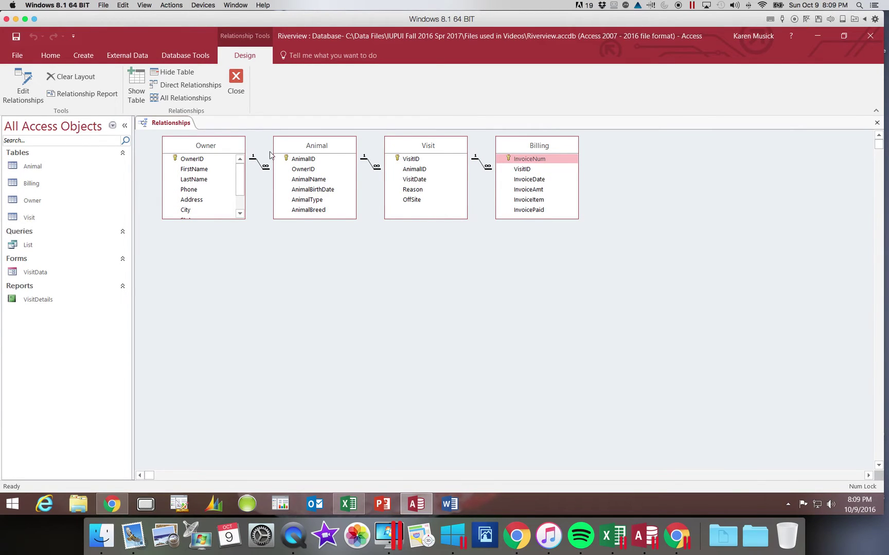
click(877, 122)
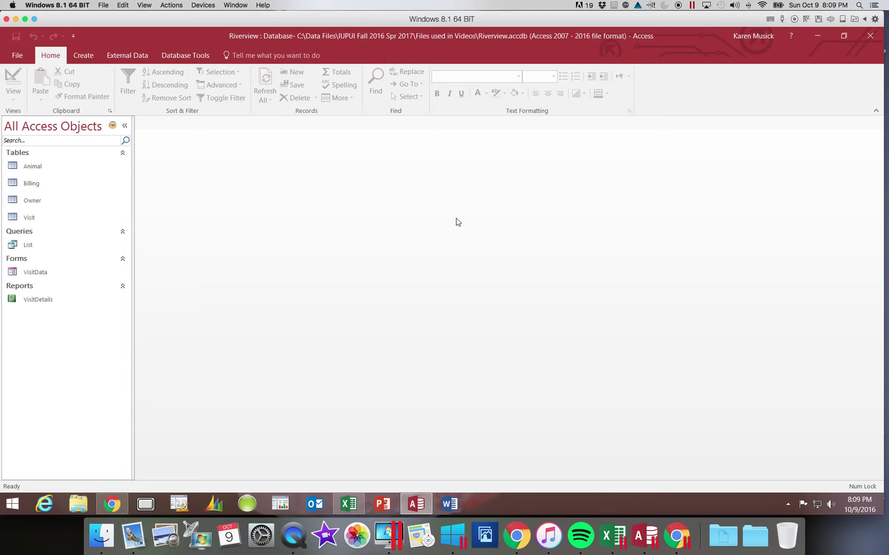
click(40, 198)
Step: Open the Owner datasheet and hide its State and Zip fields from the column menu
double_click(40, 199)
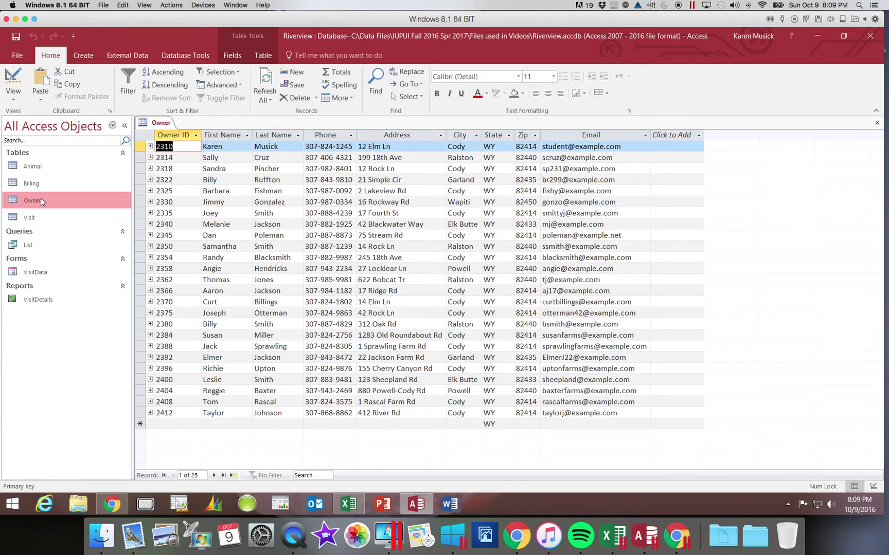
click(494, 136)
right_click(495, 137)
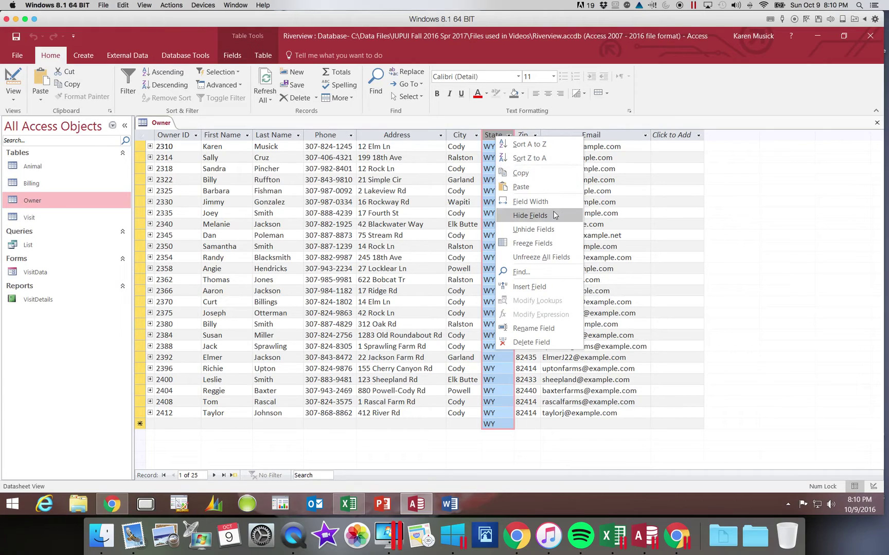
click(530, 215)
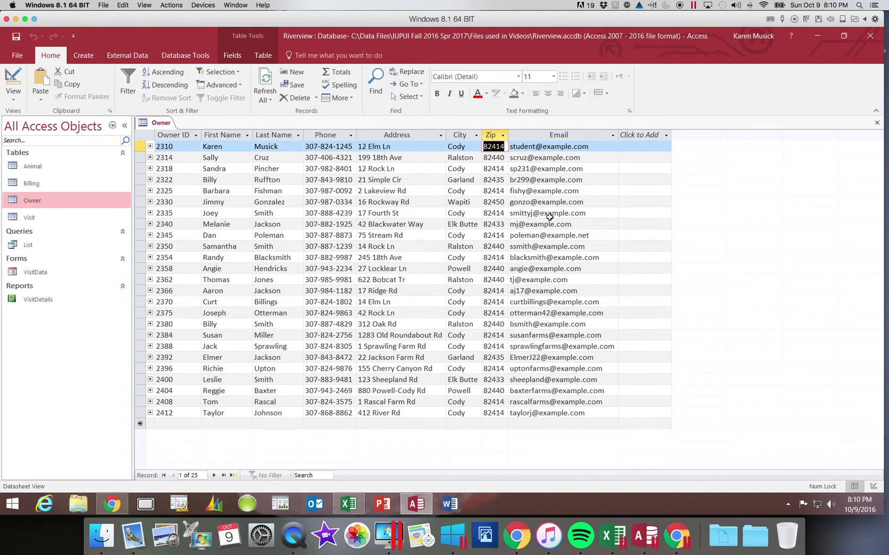
right_click(489, 135)
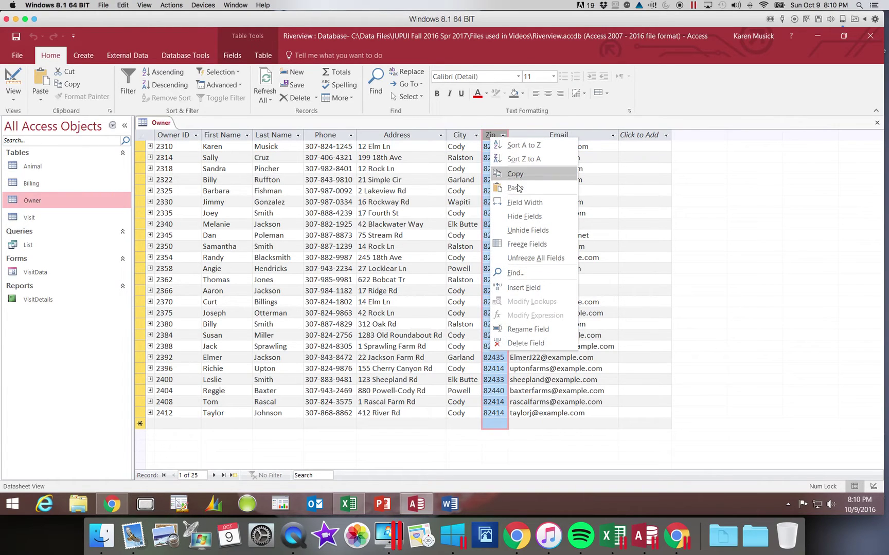
click(523, 217)
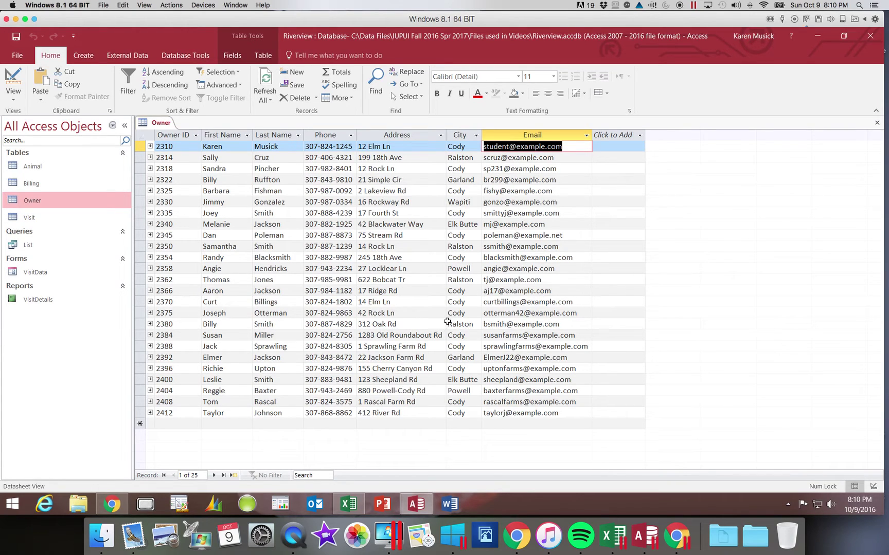
Step: Enter the new street address and e-mail address in the last owner record's Address and Email fields
click(187, 414)
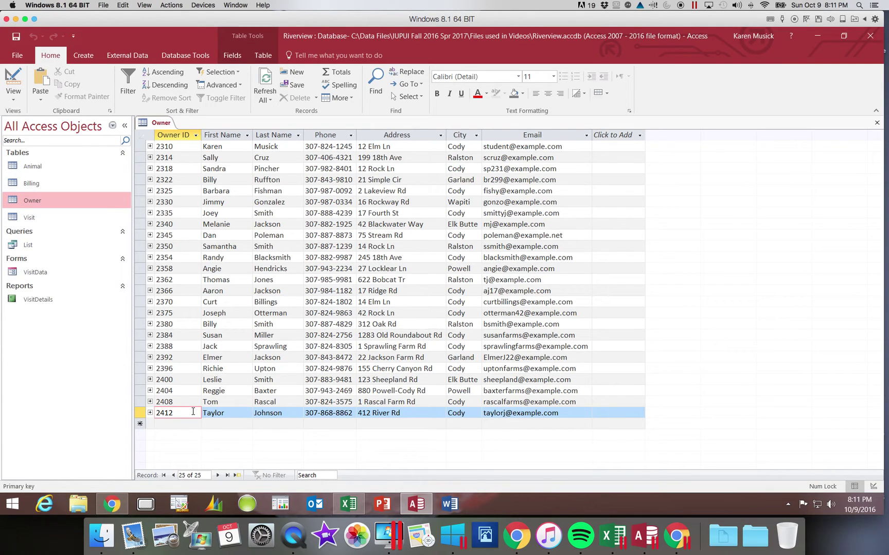
key(Tab)
key(Tab)
key(Tab)
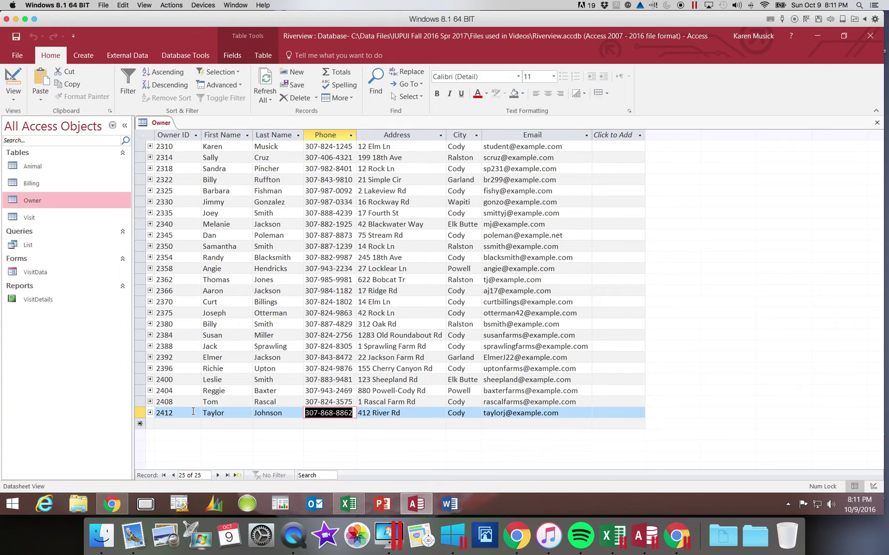
key(Tab)
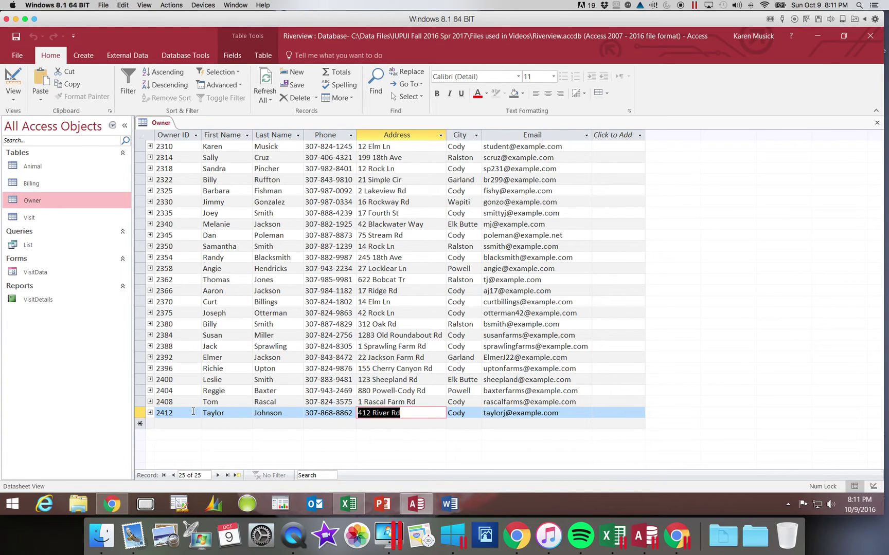
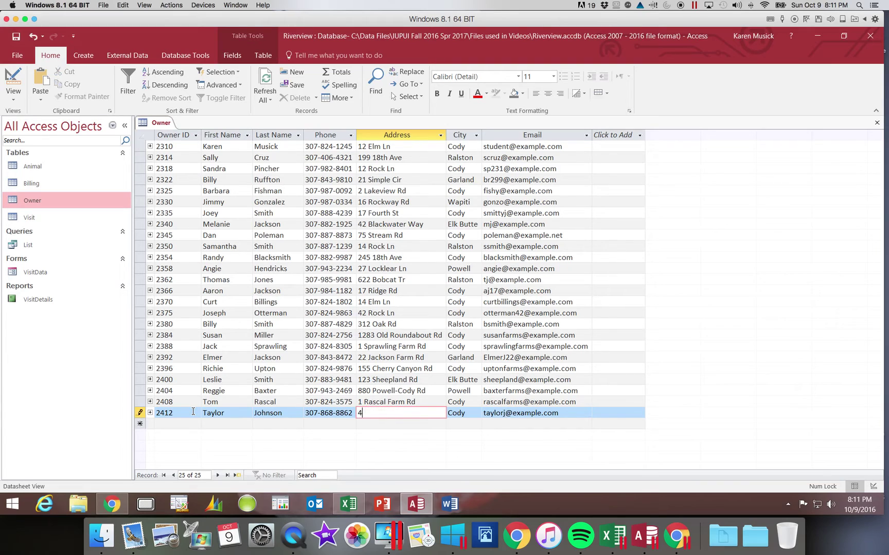
key(Tab)
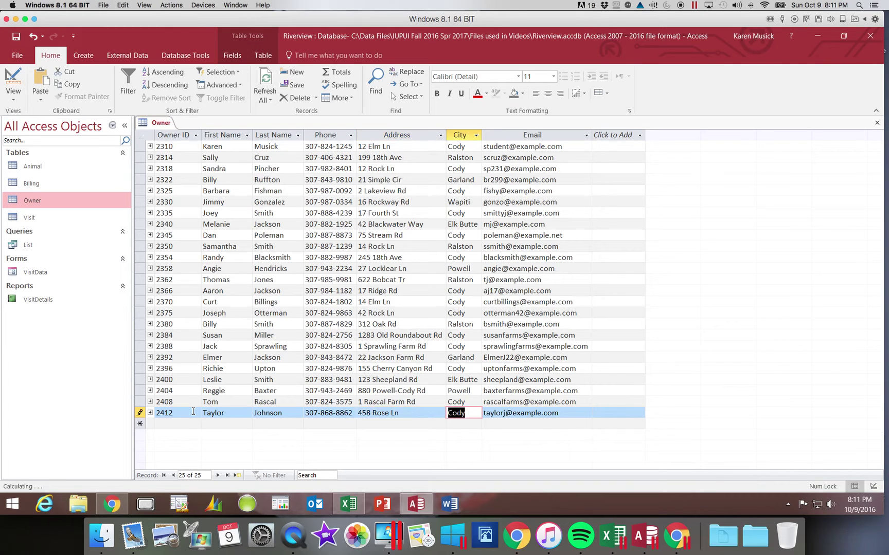
key(Tab)
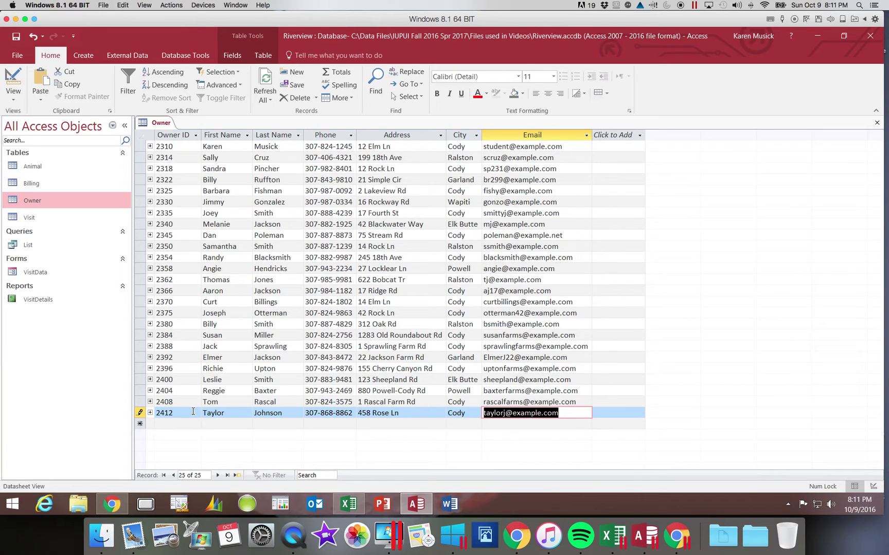
text(t)
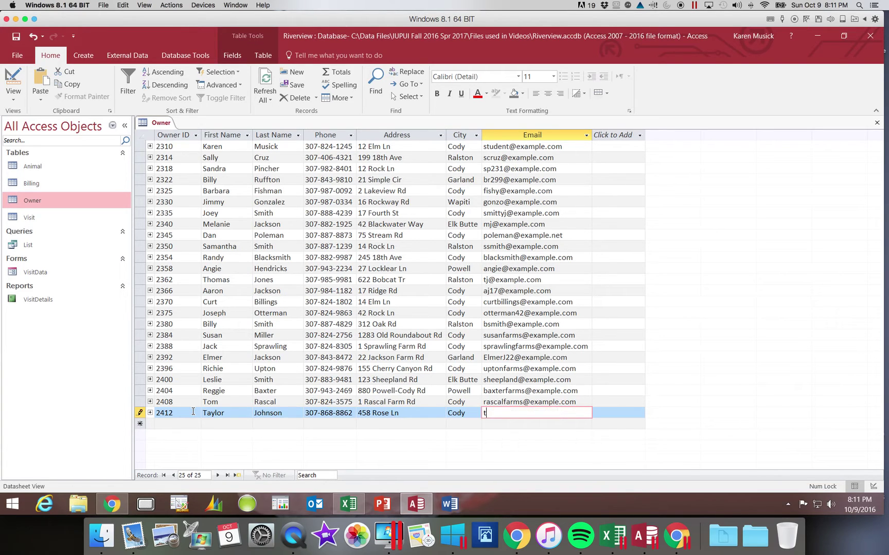
text(aylor.john)
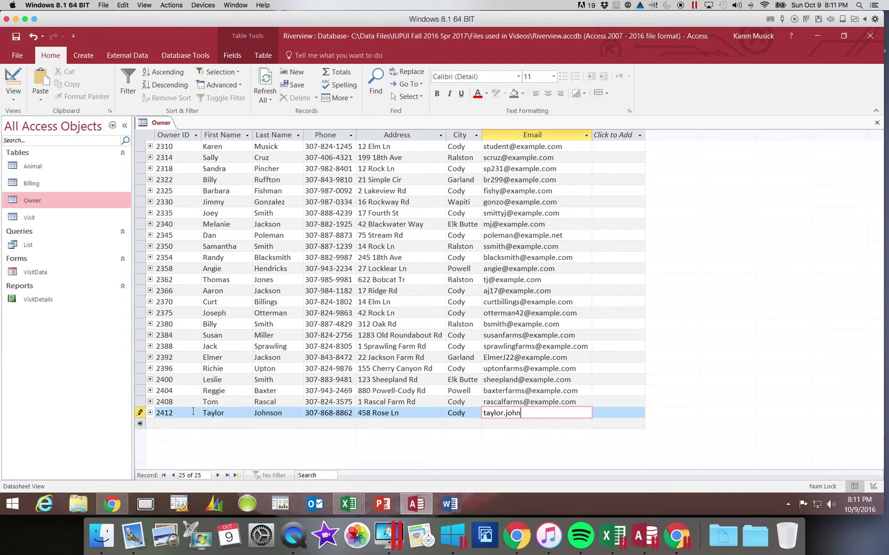
text(son@example.net)
key(Tab)
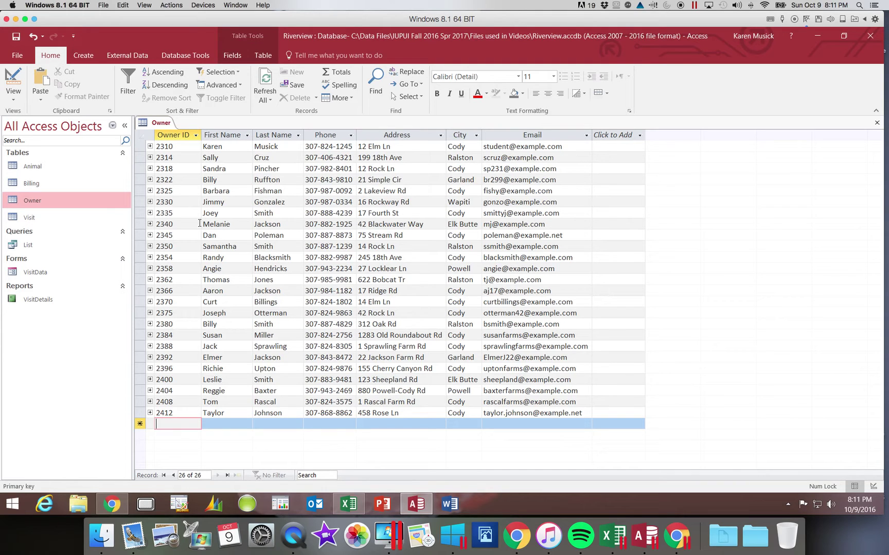
Step: Unhide the State and Zip columns, then close the Owner table saving its layout changes
click(164, 476)
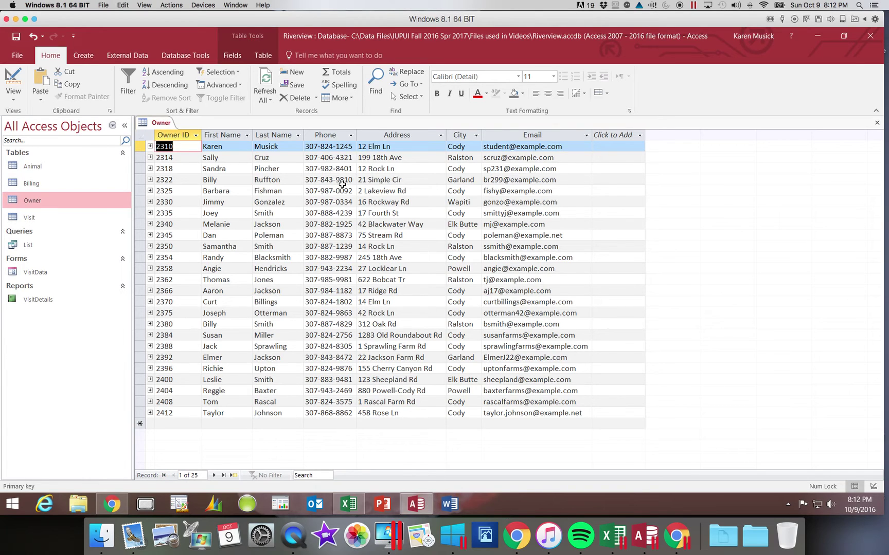
right_click(394, 137)
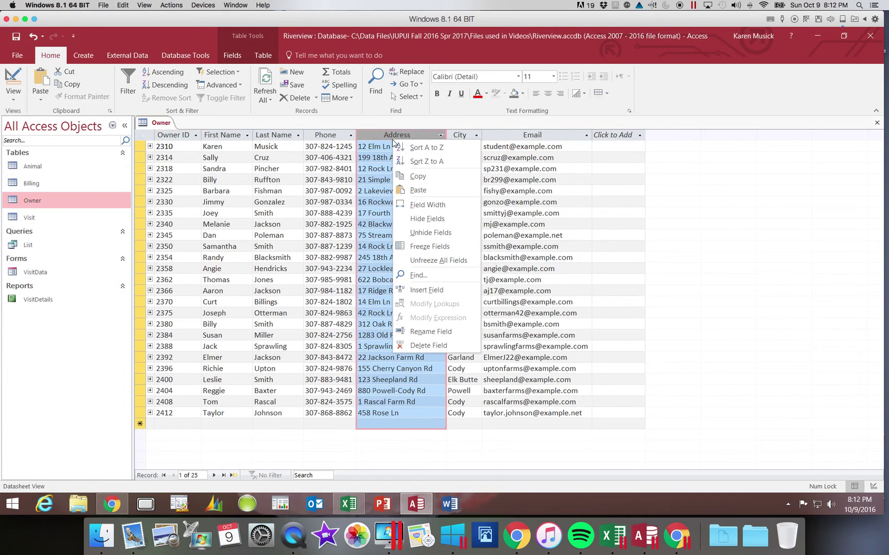
click(431, 233)
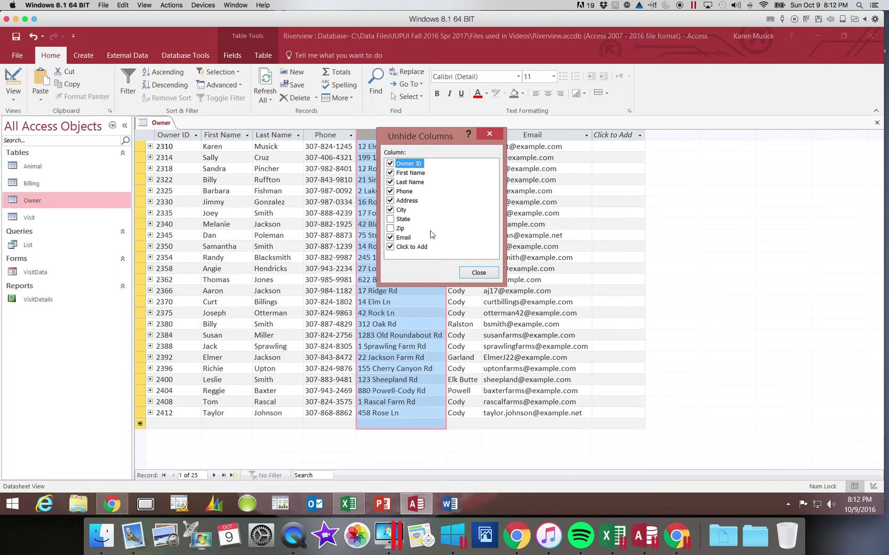
click(391, 219)
click(393, 228)
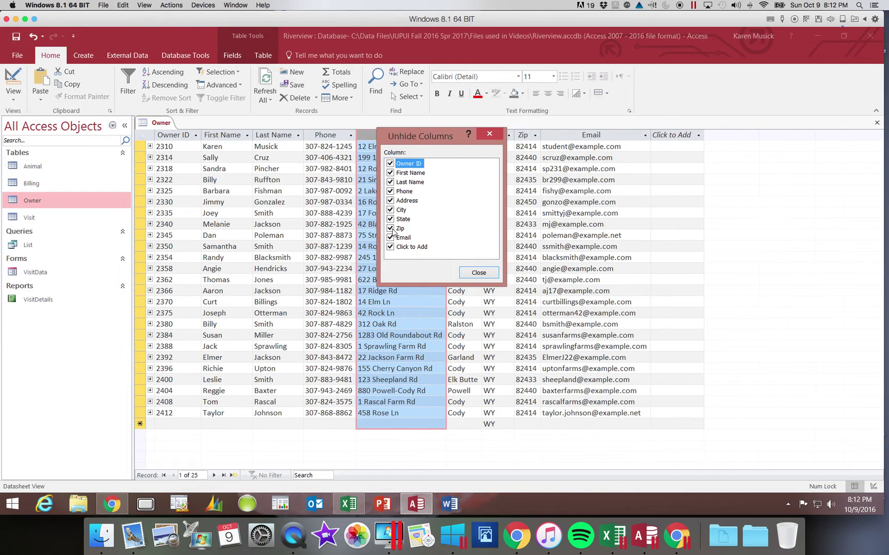
click(478, 273)
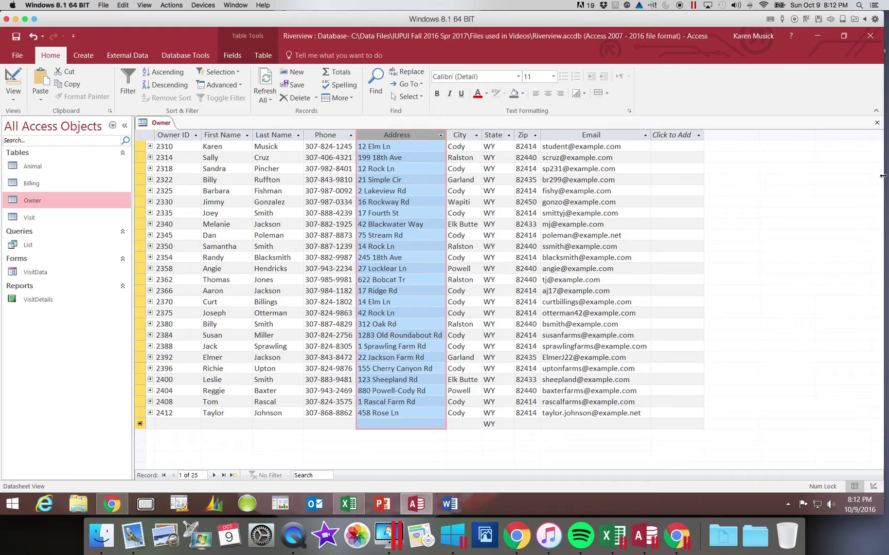
click(878, 124)
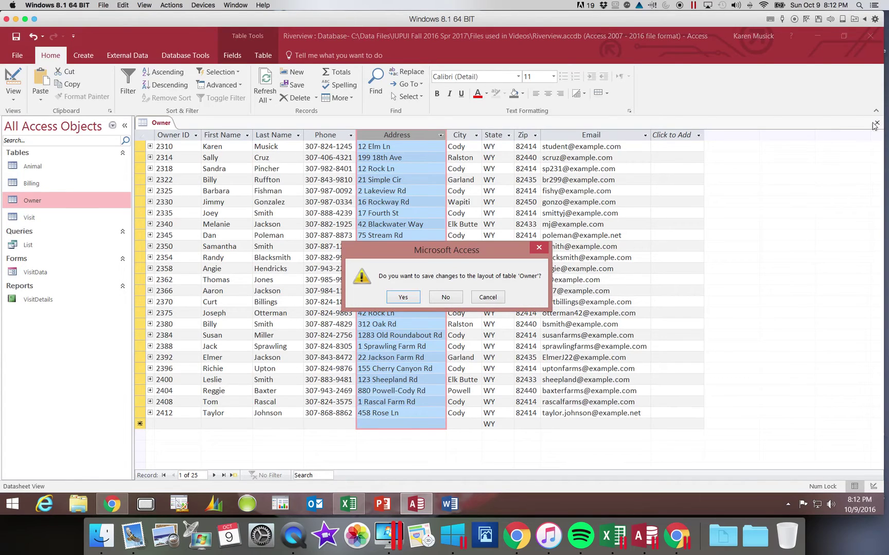
click(404, 299)
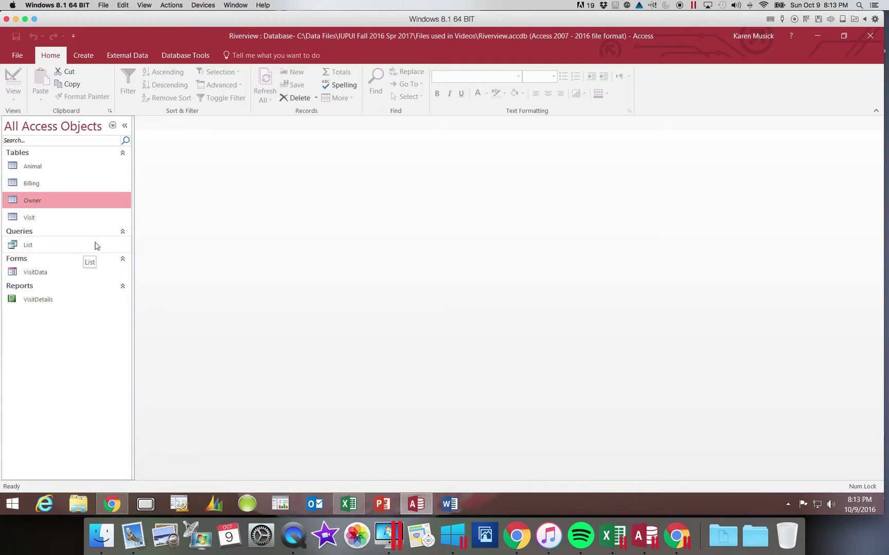
Step: Open the Visit table and go to visit 1024's Reason/Diagnosis field
double_click(68, 219)
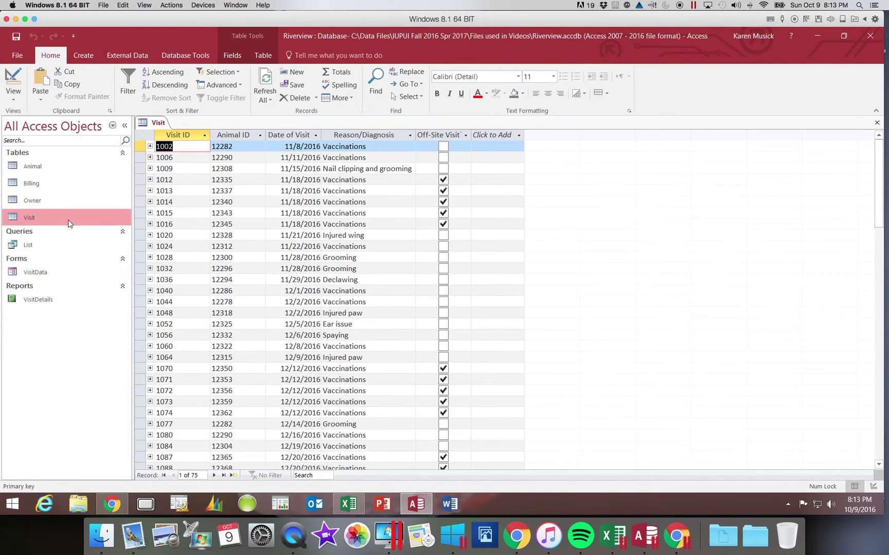
click(197, 246)
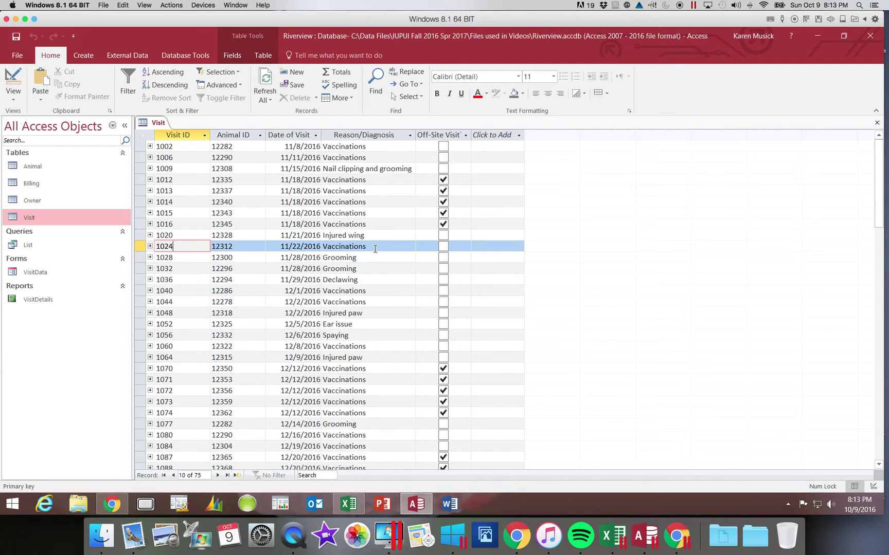
key(Caps_Lock)
key(Caps_Lock)
key(Tab)
key(Tab)
key(Tab)
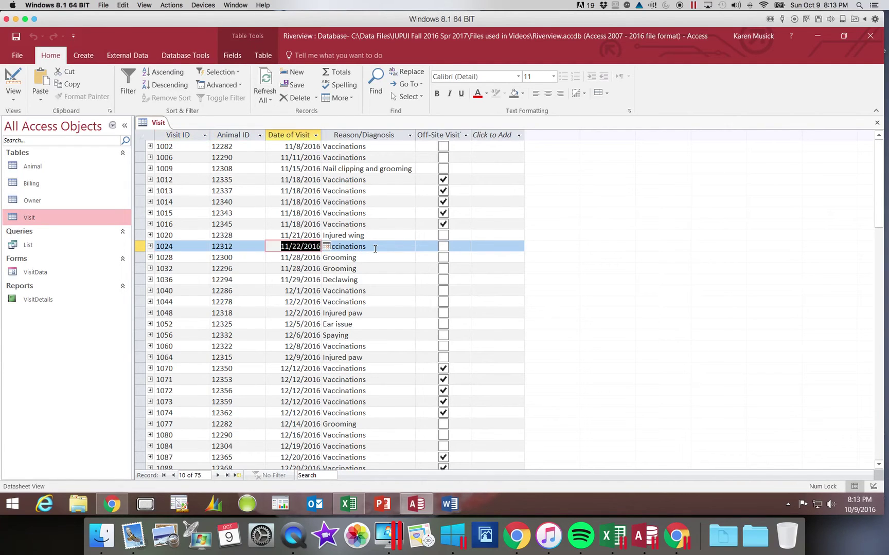
Step: Replace Vaccinations with 'Wellness exam' and move to the next record to save it
text(WE)
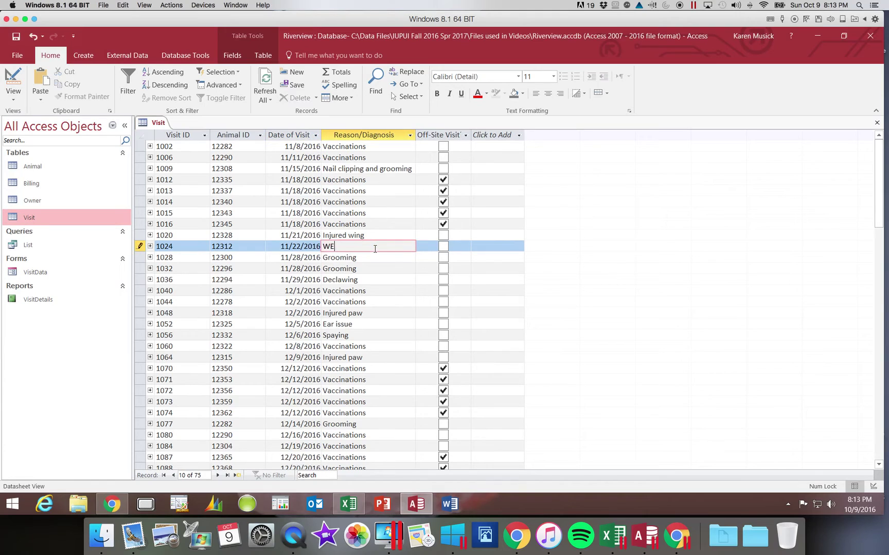
key(Caps_Lock)
text(ELL)
key(BackSpace)
key(BackSpace)
key(BackSpace)
key(Caps_Lock)
text(ellness Exa)
key(BackSpace)
key(BackSpace)
key(BackSpace)
text(exam)
key(Tab)
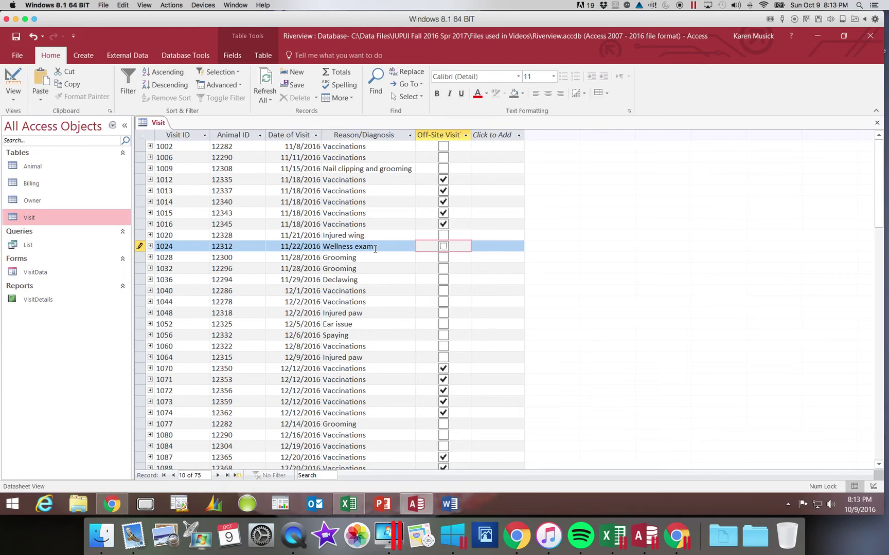
key(Tab)
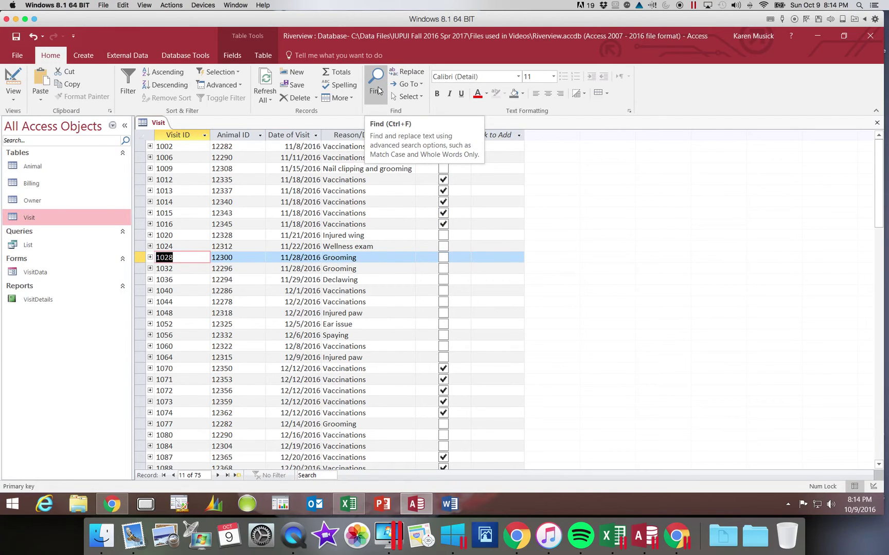
Step: Use Find to search the Visit table for 1028, which is not found
click(378, 86)
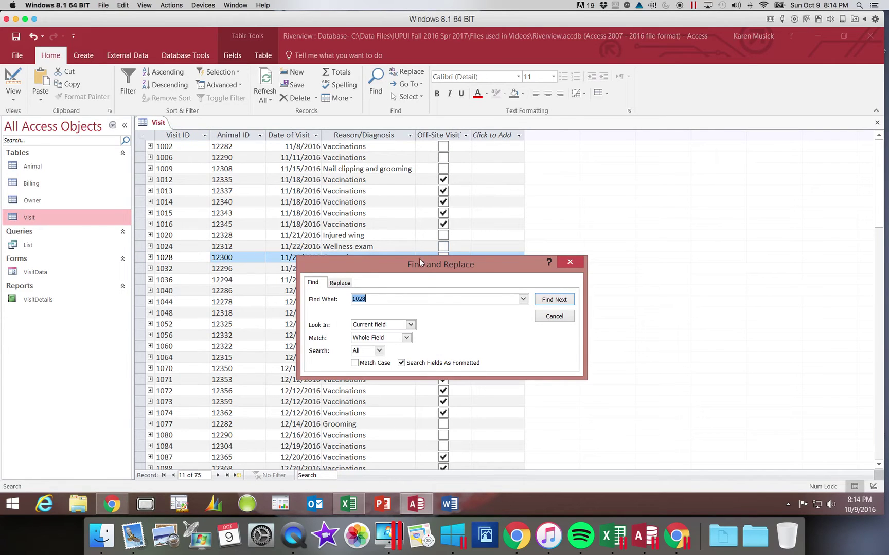
drag(402, 263, 572, 171)
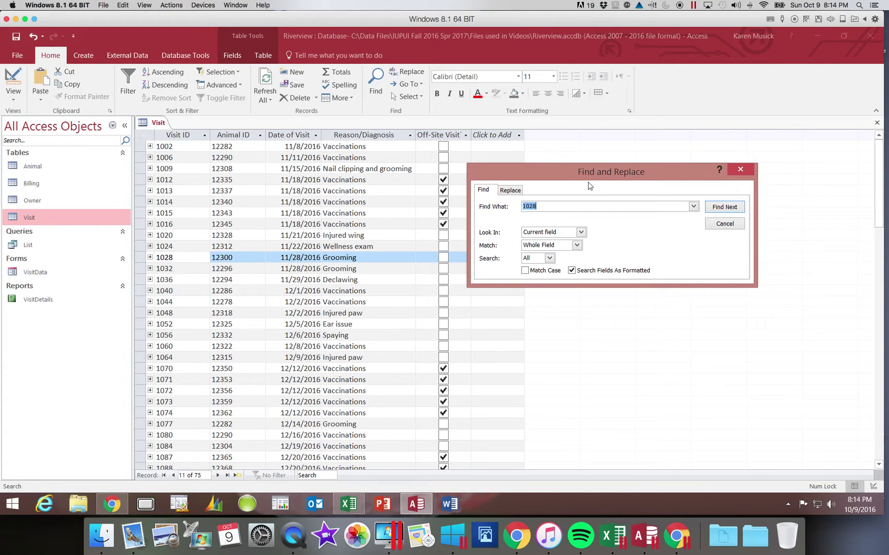
click(724, 208)
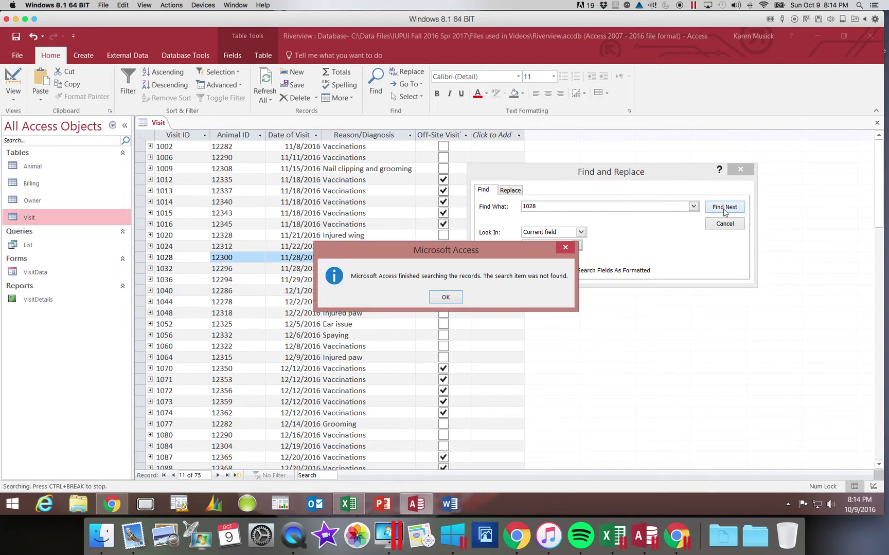
click(454, 302)
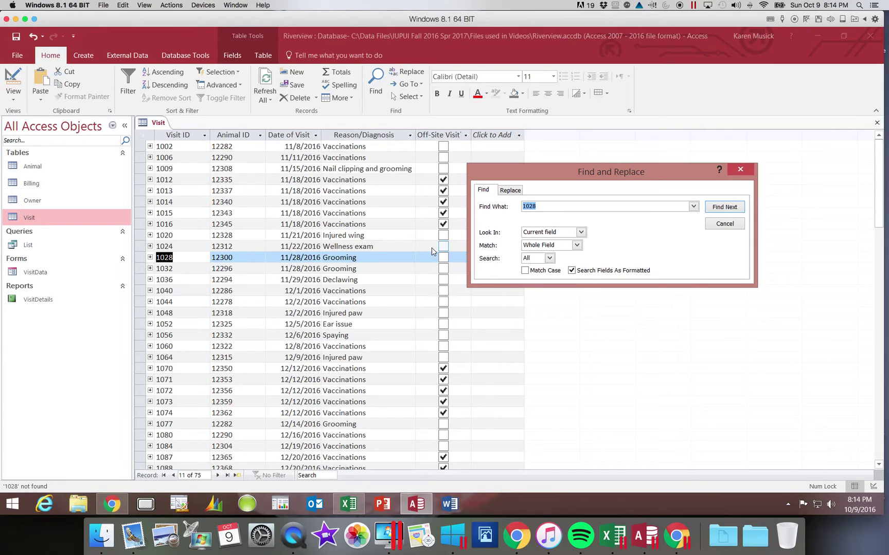
Step: Search for 1128 to reach its Neutering visit, then close the Find dialog
text(1128)
click(726, 211)
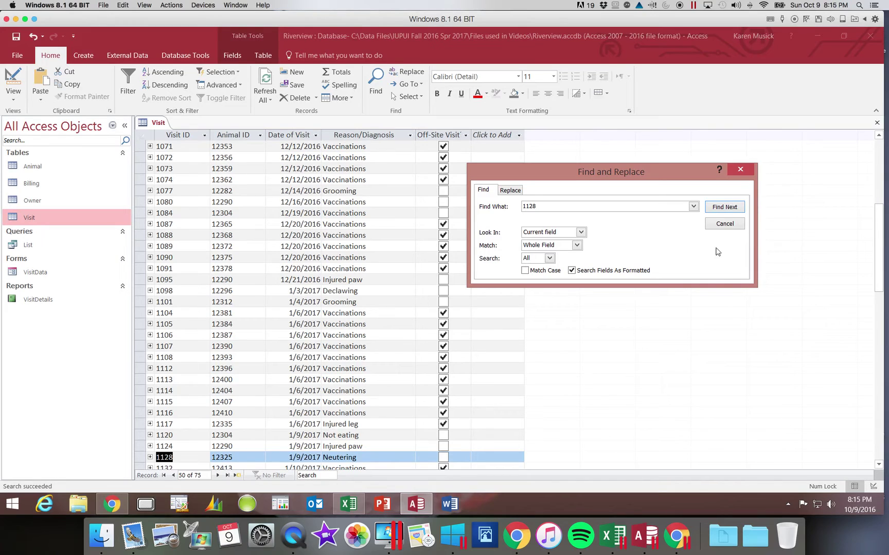
click(722, 225)
click(51, 201)
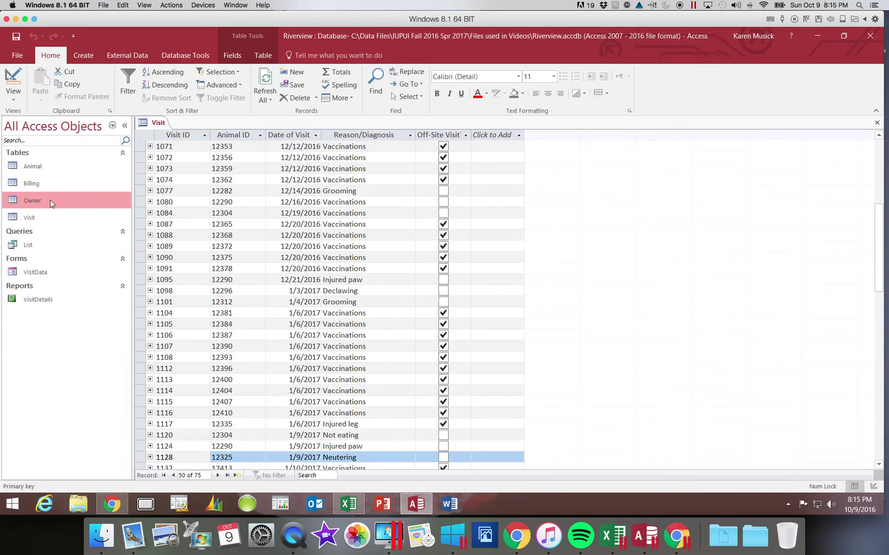
Step: Open the Owner table and enter the owner's full name in Find and Replace
double_click(50, 200)
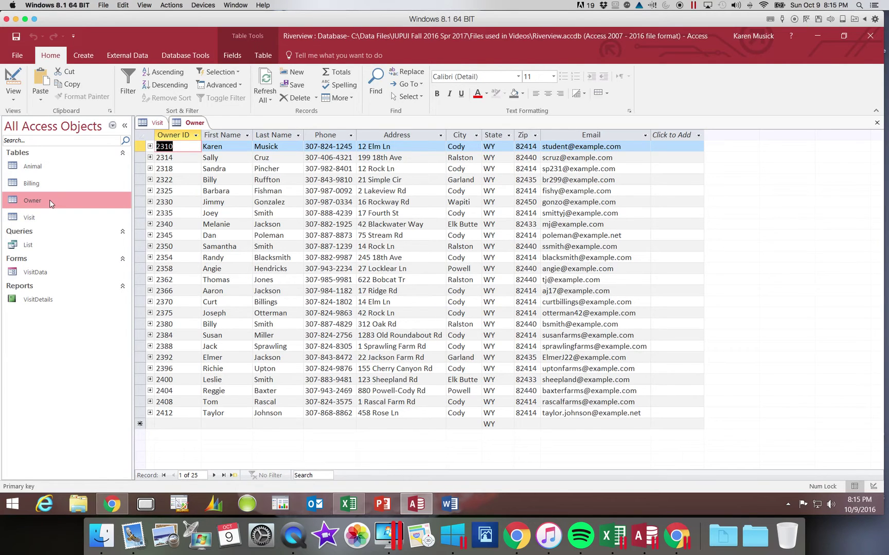
click(377, 94)
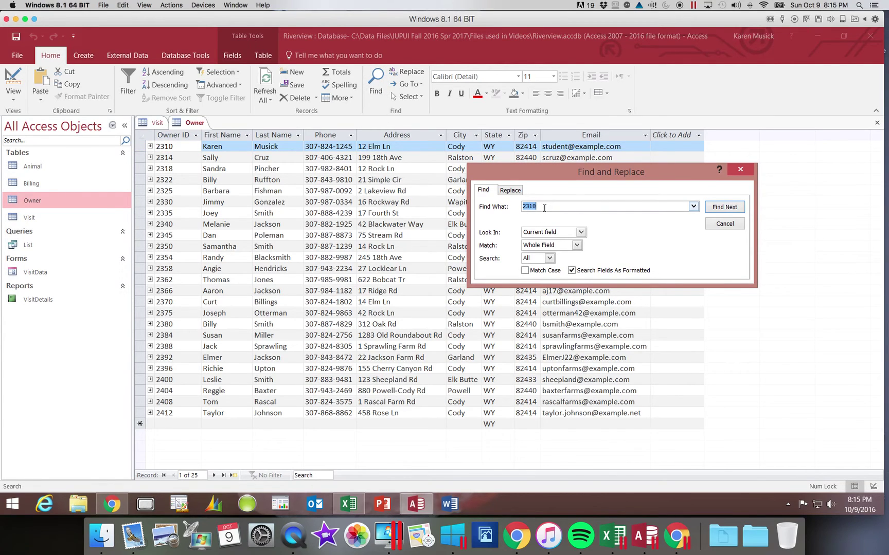
Step: Search the current document with whole-field matching; dismiss the not-found message
click(577, 245)
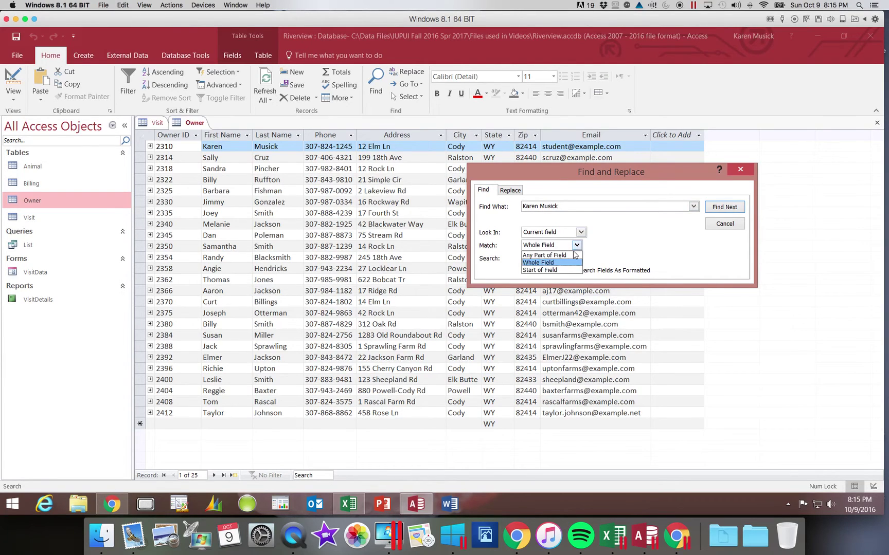
click(578, 246)
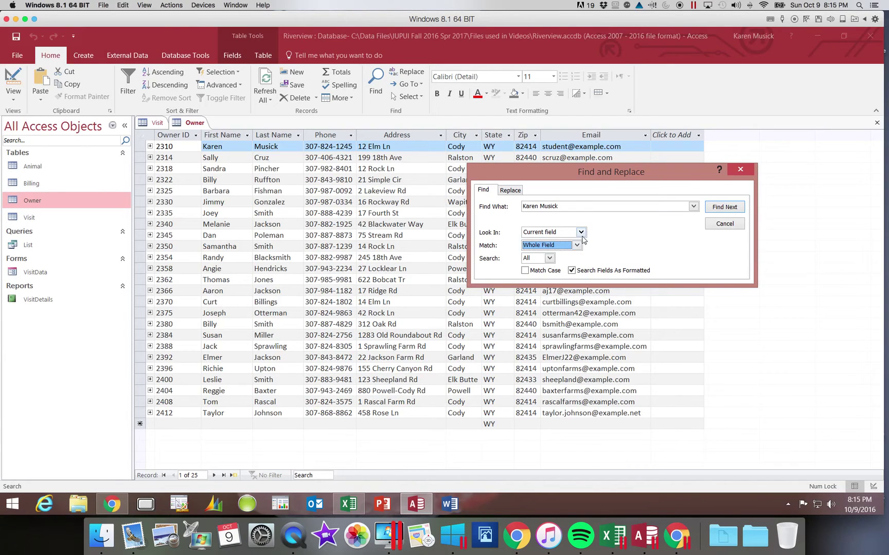
click(581, 232)
click(576, 250)
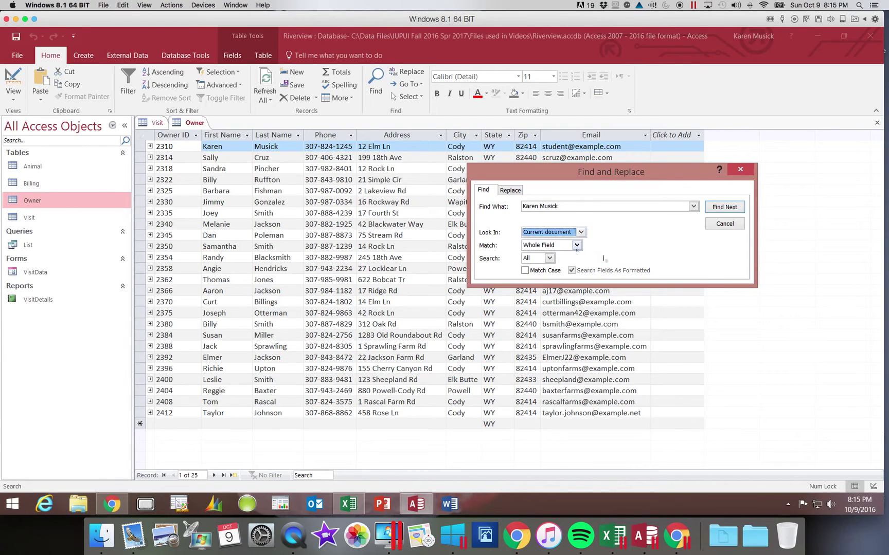
click(730, 208)
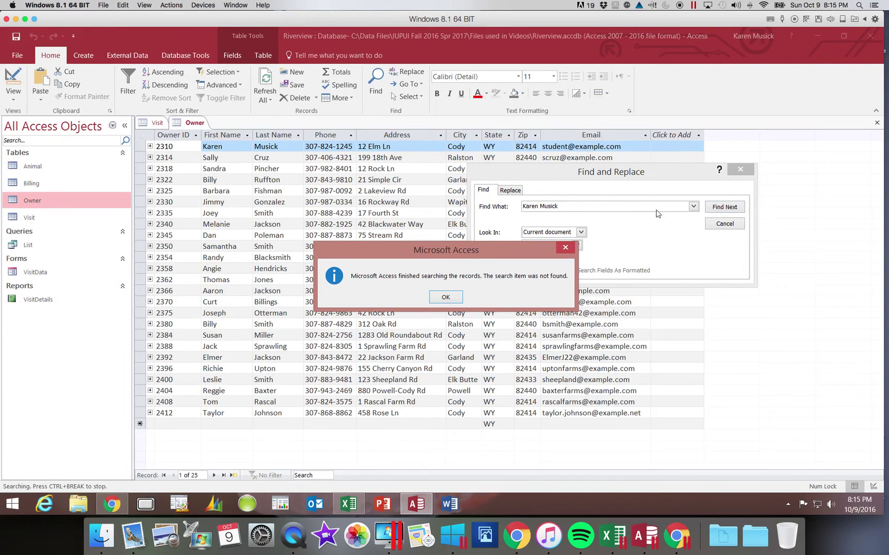
click(445, 297)
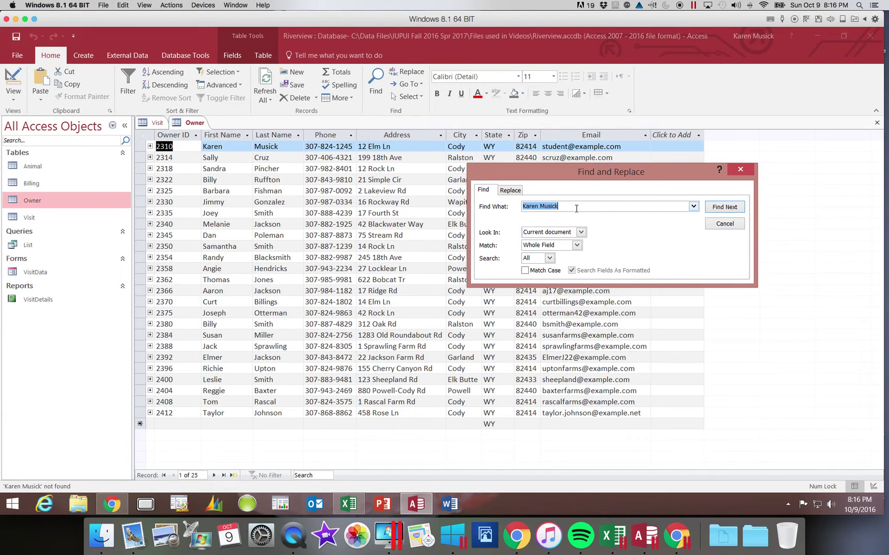
Step: Search for the owner's last name, look for further matches, then close Find and Replace
text(Musck)
key(BackSpace)
key(BackSpace)
text(ick)
click(720, 212)
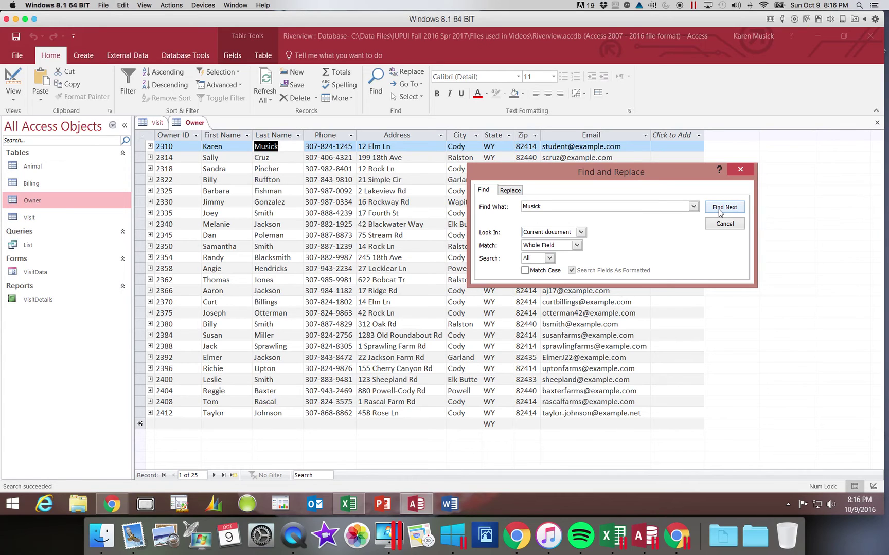
click(720, 212)
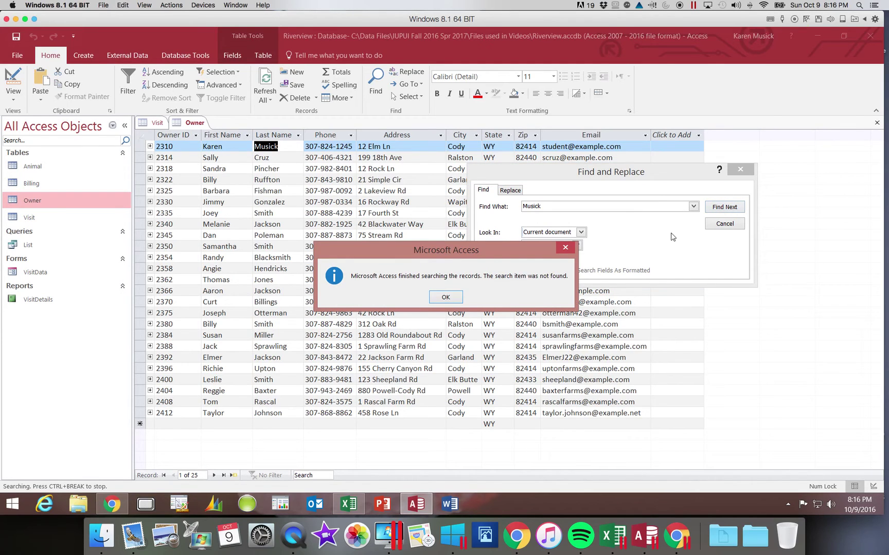
click(445, 298)
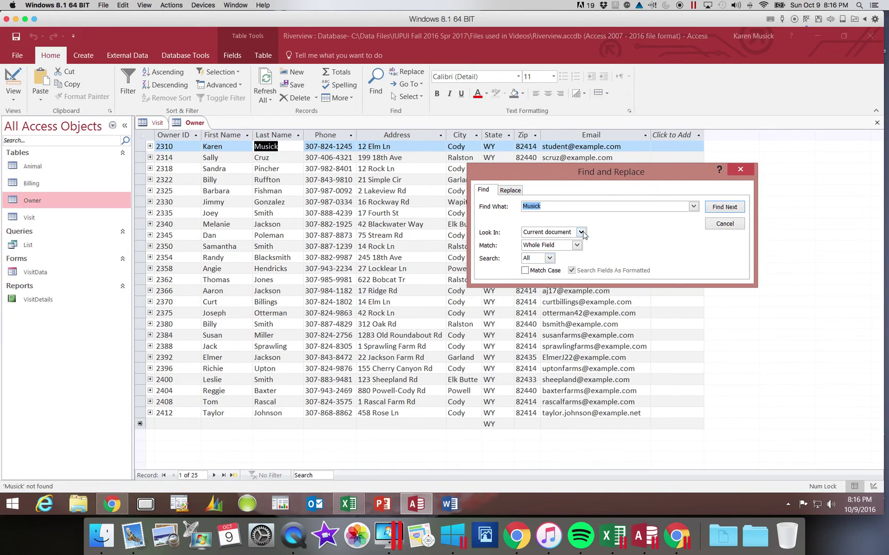
click(742, 172)
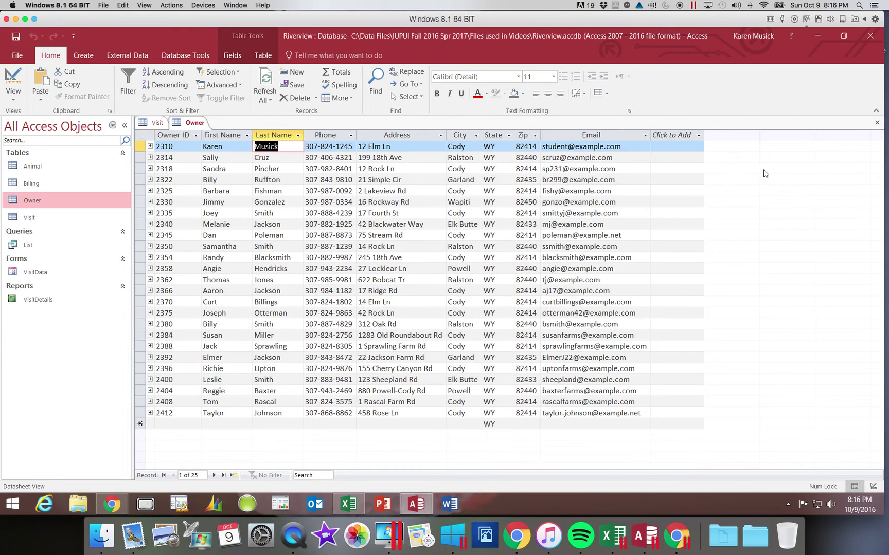
Step: Close the Owner table, select visit 1128's record, and try to delete it
click(878, 123)
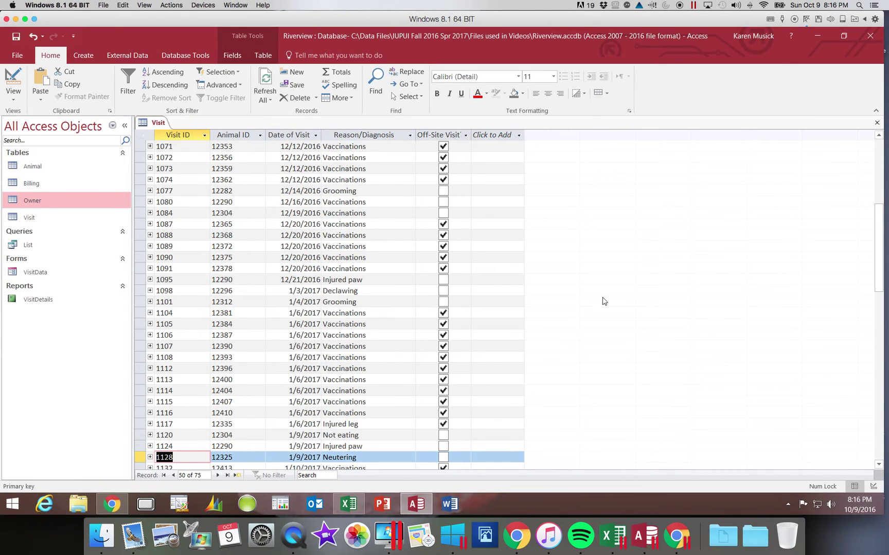
click(879, 464)
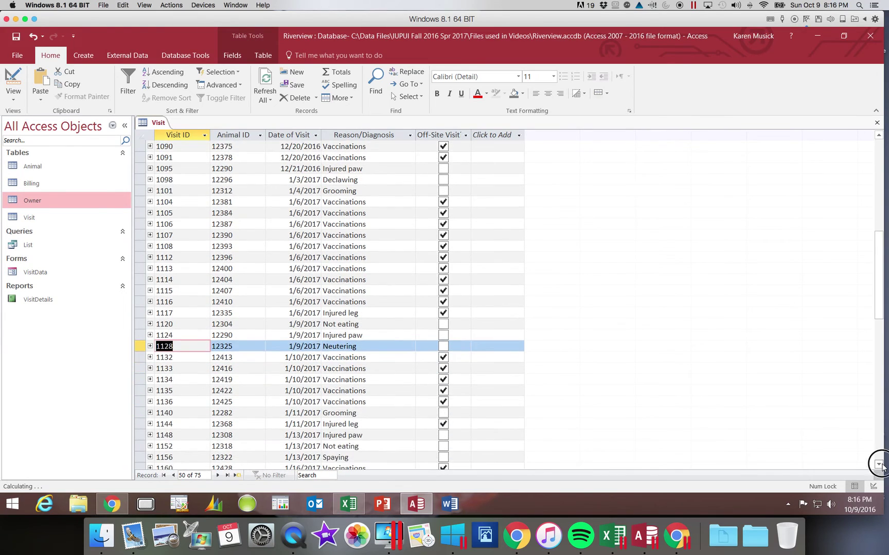
click(879, 464)
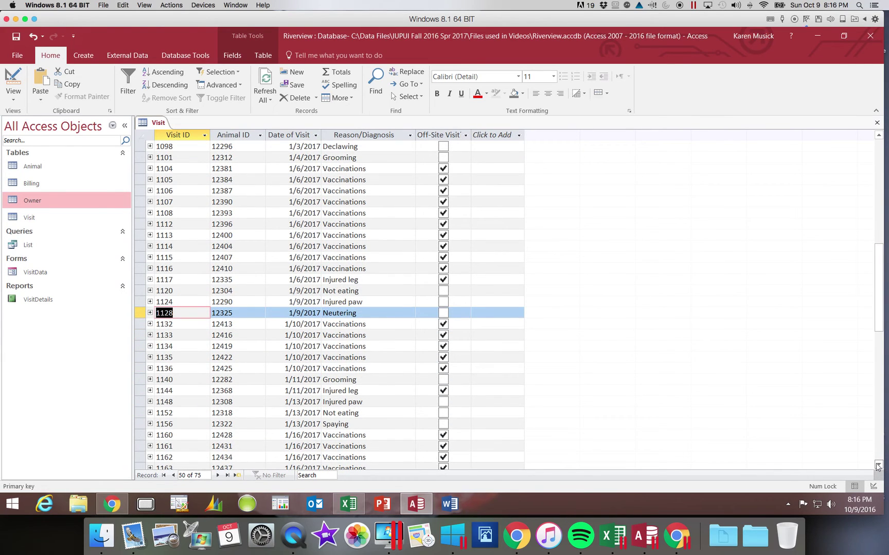
click(140, 312)
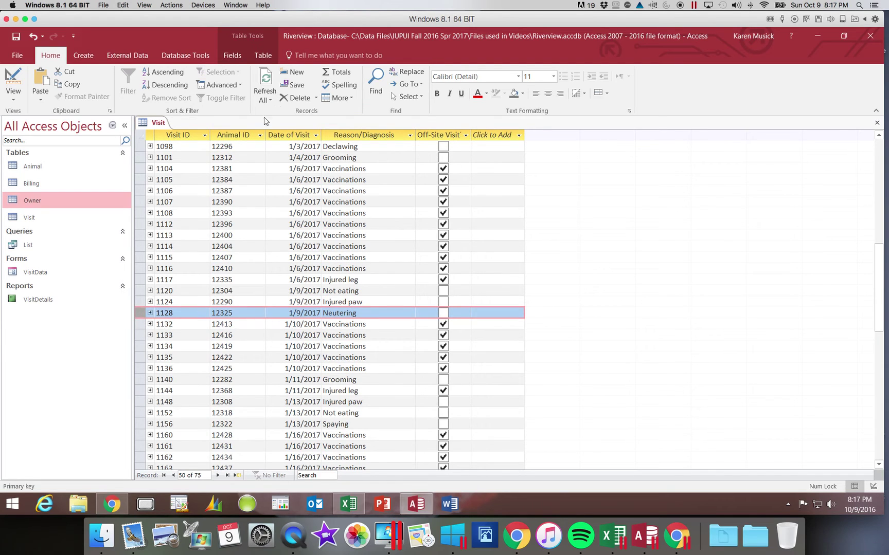
click(296, 98)
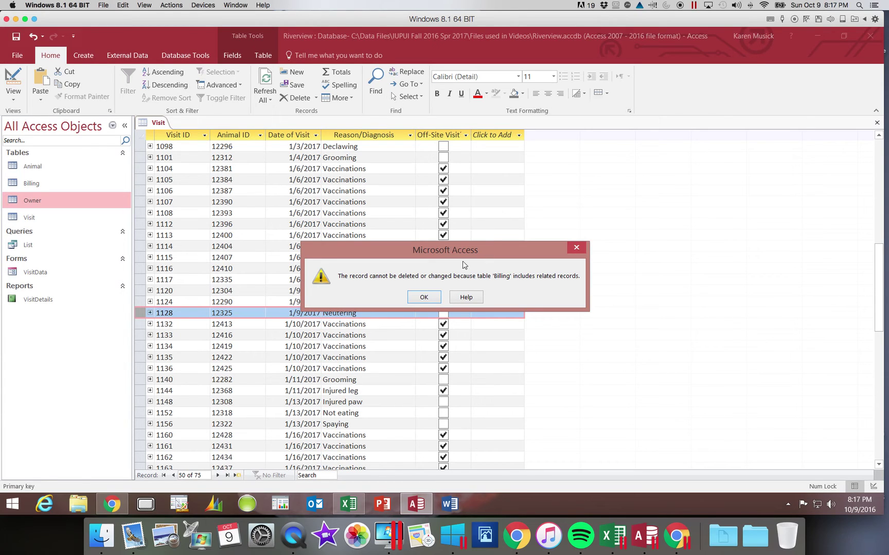
Step: Dismiss the error, expand visit 1128's Billing records, and delete invoice 42395
click(424, 299)
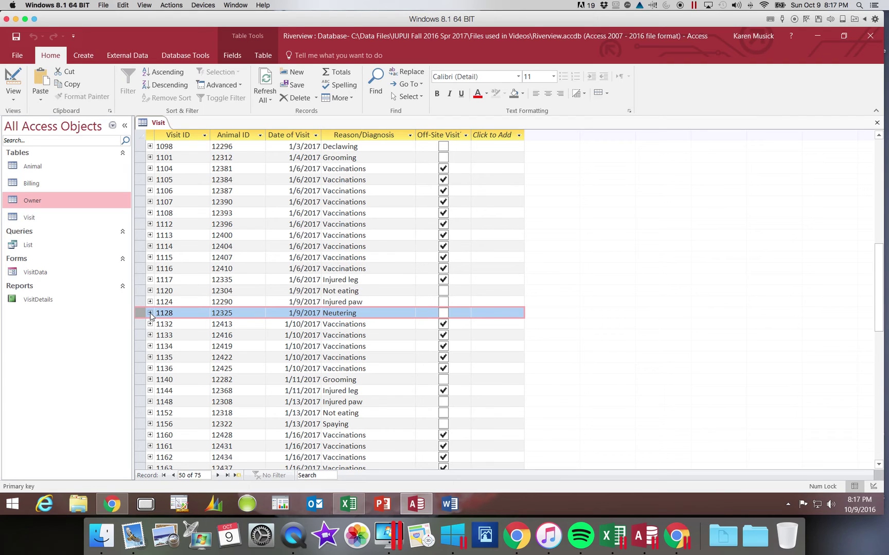
click(150, 312)
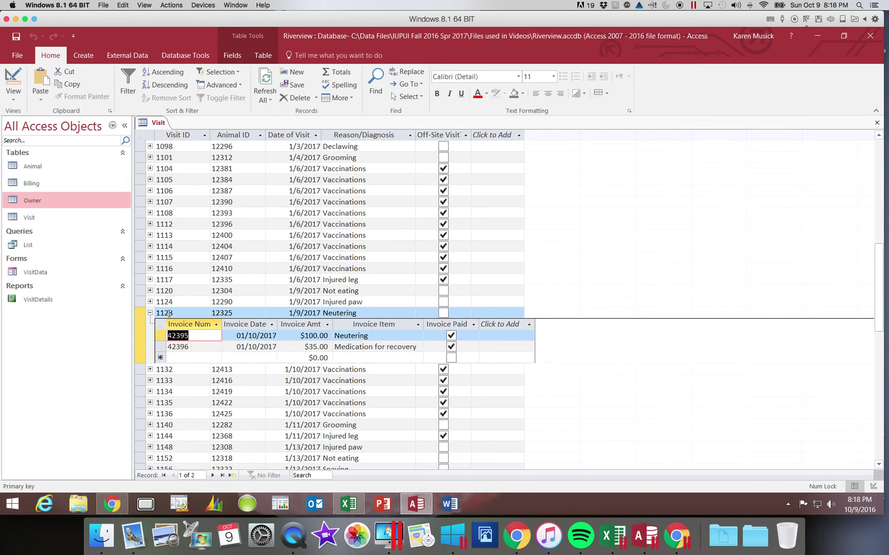
click(160, 335)
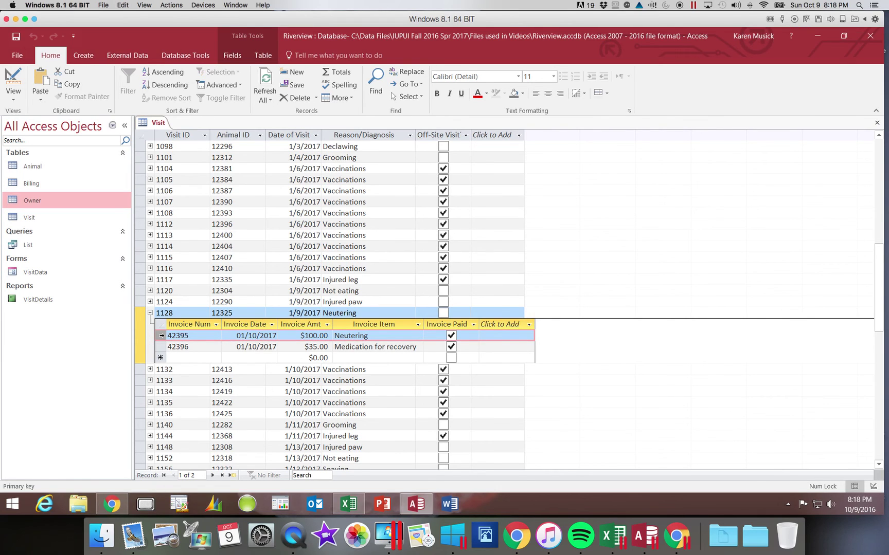
click(302, 99)
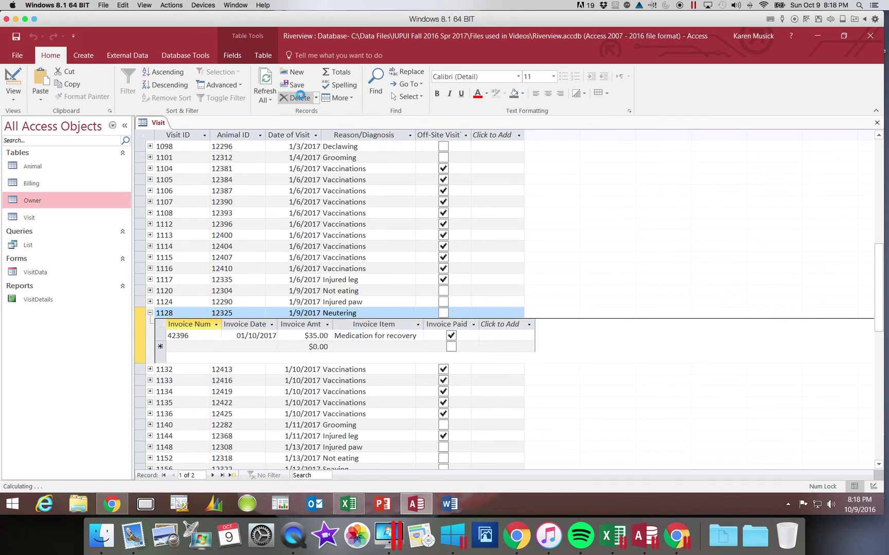
click(425, 306)
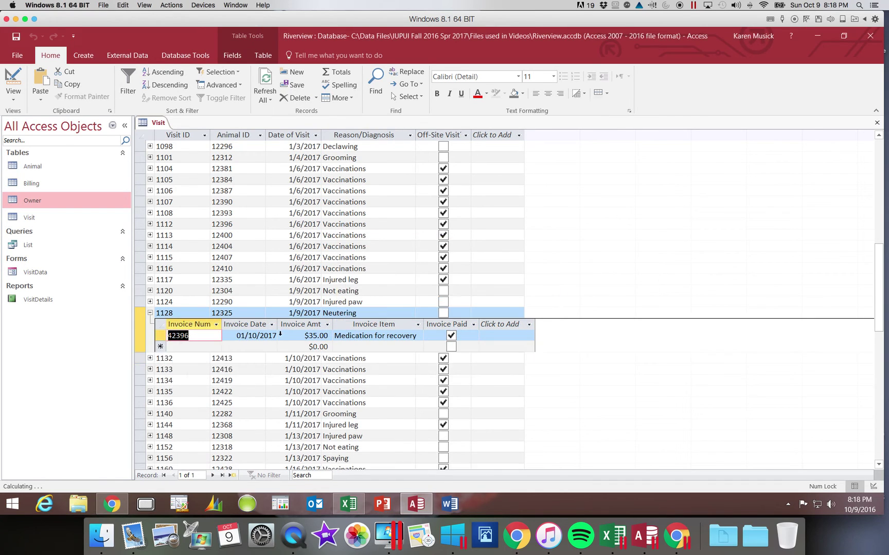
Step: Delete the remaining invoice 42396 and confirm
click(162, 339)
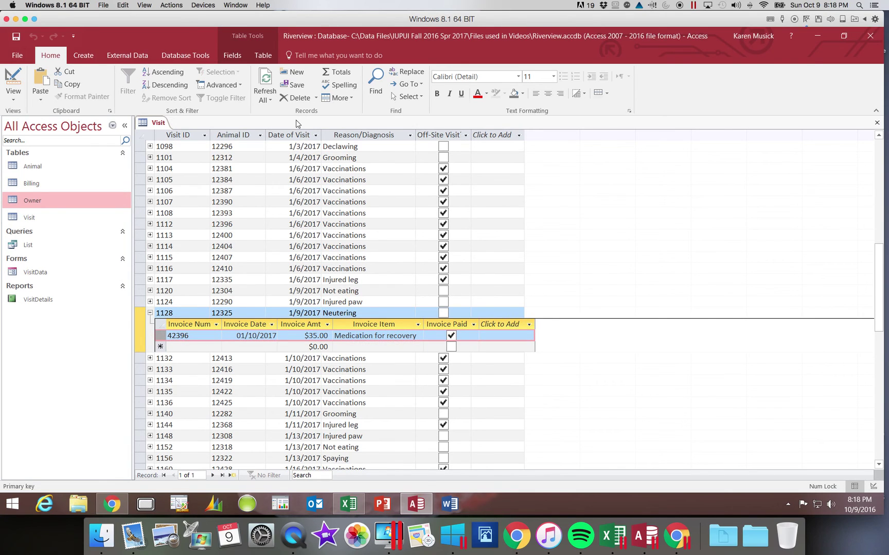
click(299, 99)
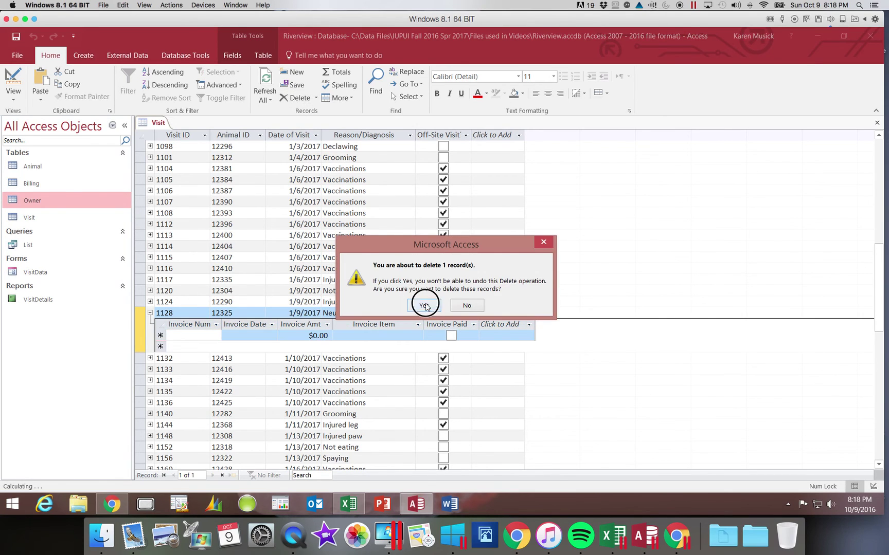
click(416, 306)
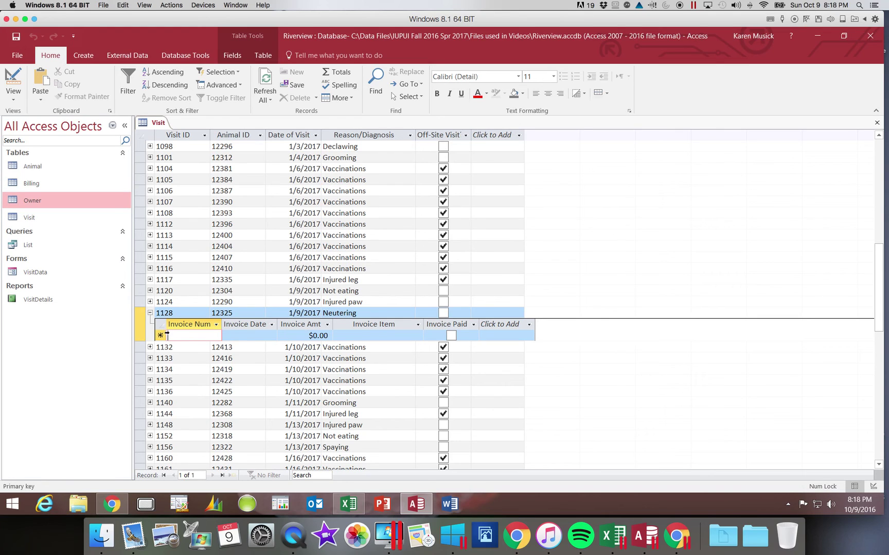
Step: Collapse visit 1128's empty invoice list and delete record 1128, then expand visit 1132's invoices
click(150, 313)
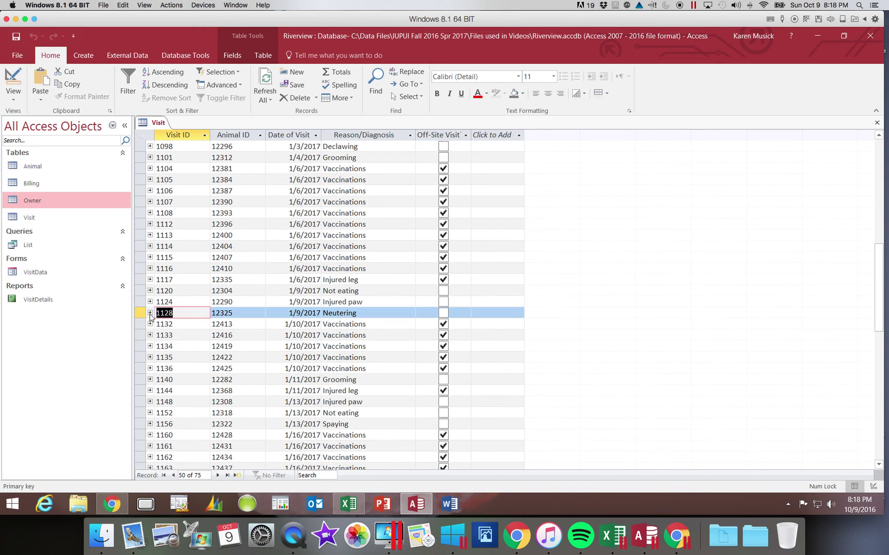
click(139, 312)
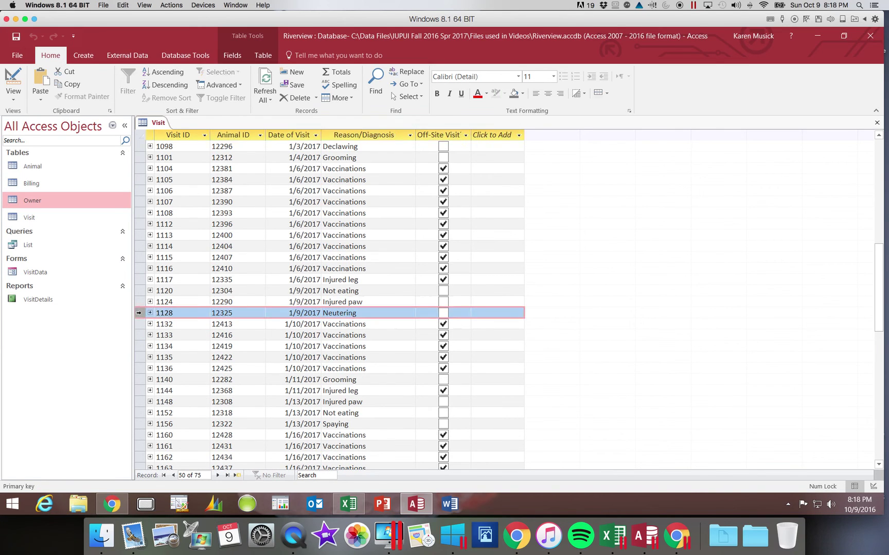
click(300, 98)
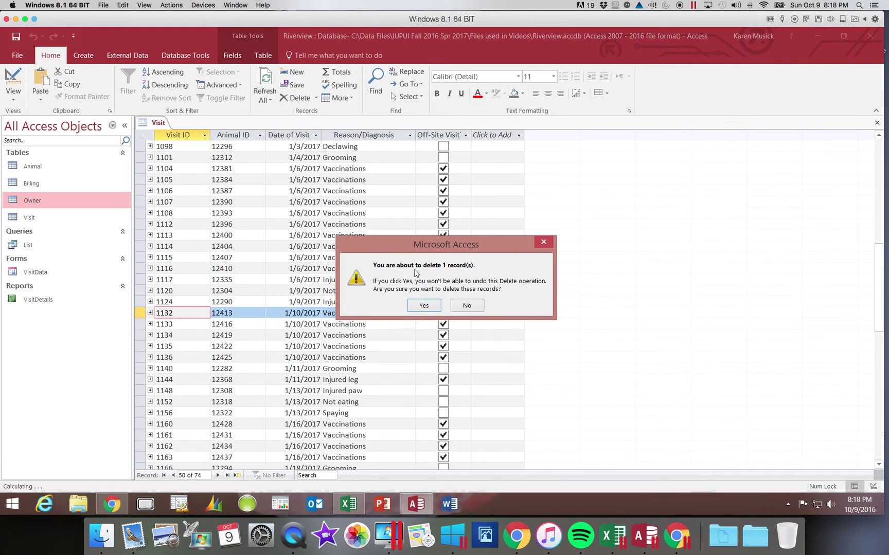
click(424, 305)
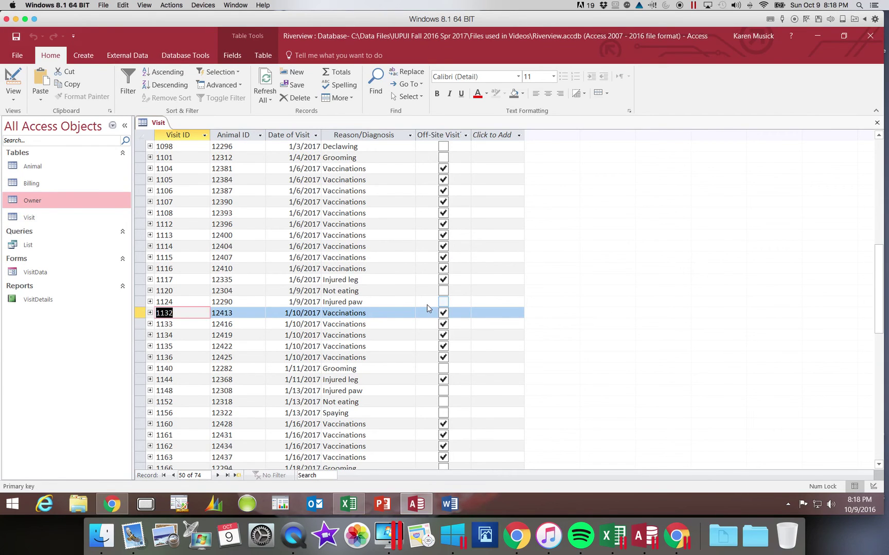
click(150, 312)
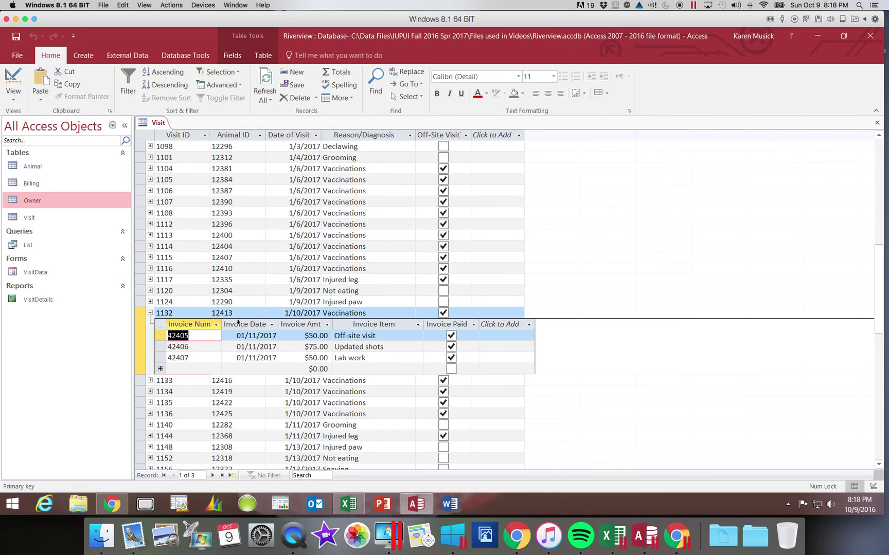
Step: Collapse visit 1132's invoices and move to the blank new-record row after visit 1196
click(150, 313)
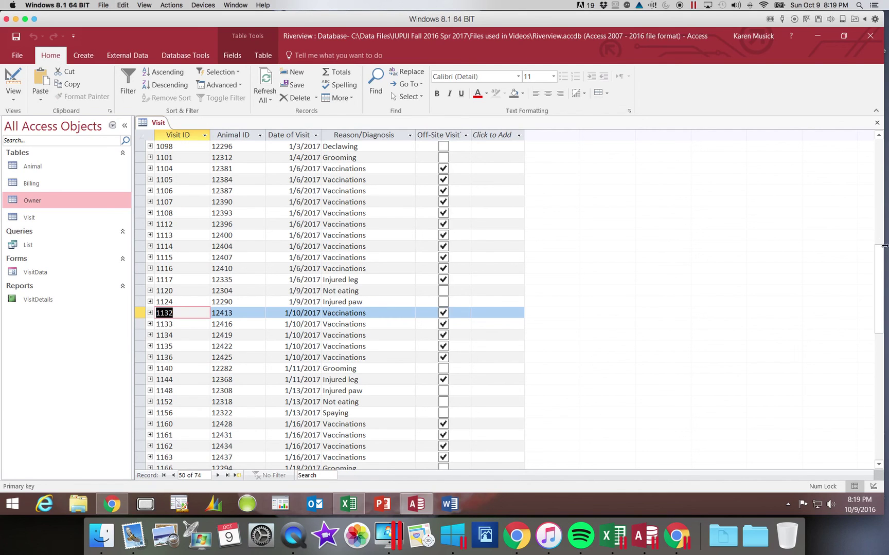
drag(882, 251, 867, 303)
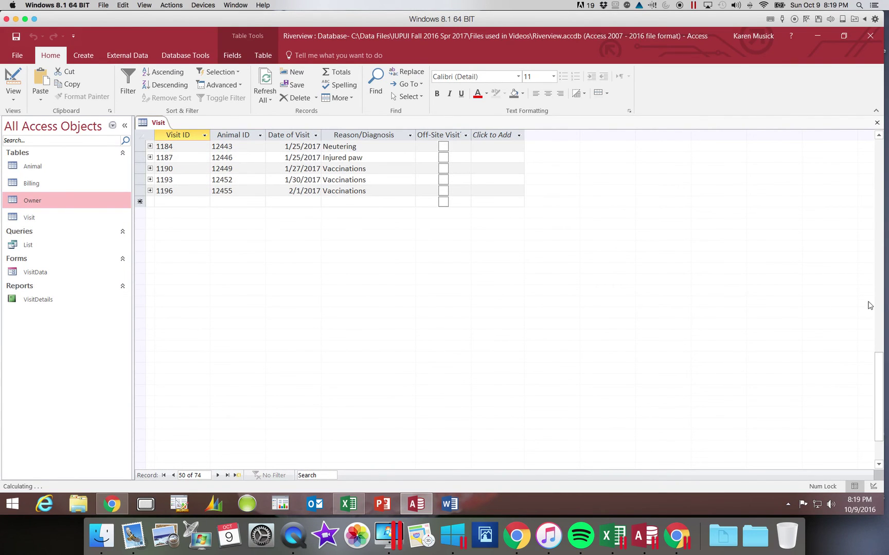
click(163, 204)
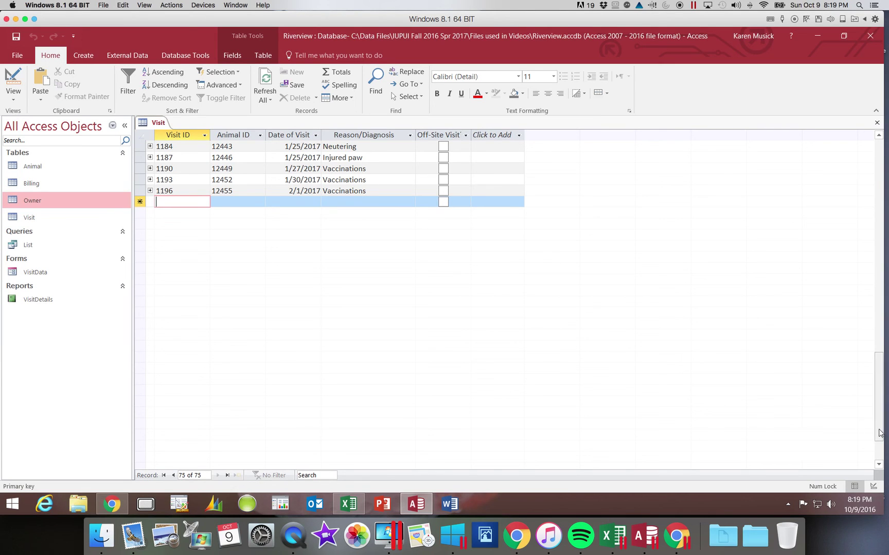
Step: Scroll back up through the Visit datasheet and click near the top of the window
drag(878, 425, 881, 175)
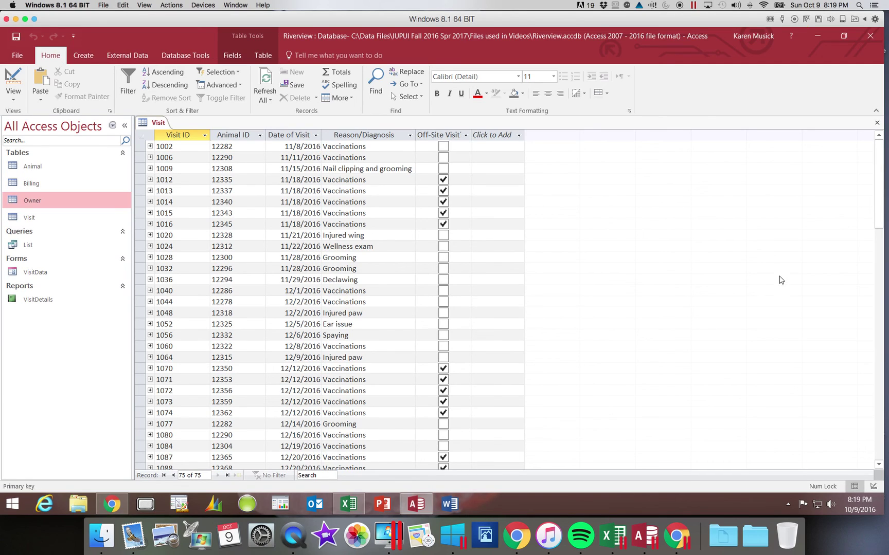
click(794, 20)
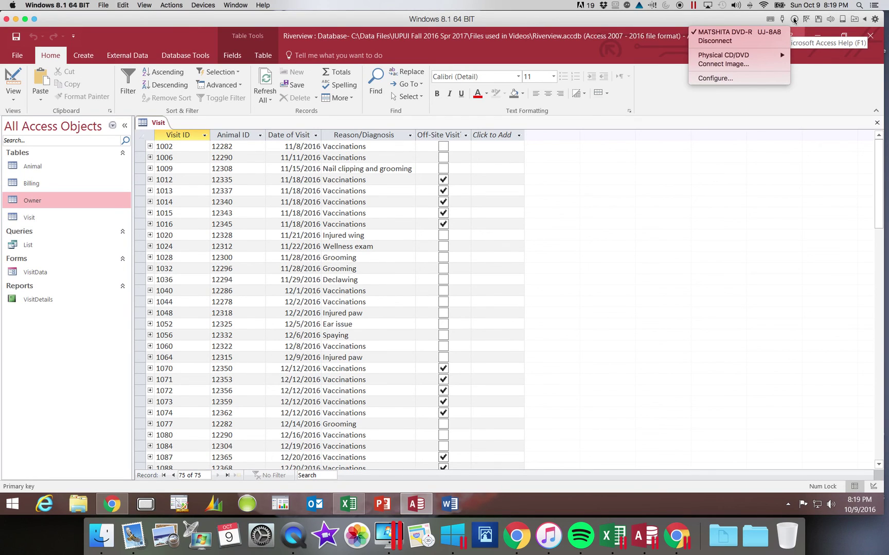
click(794, 19)
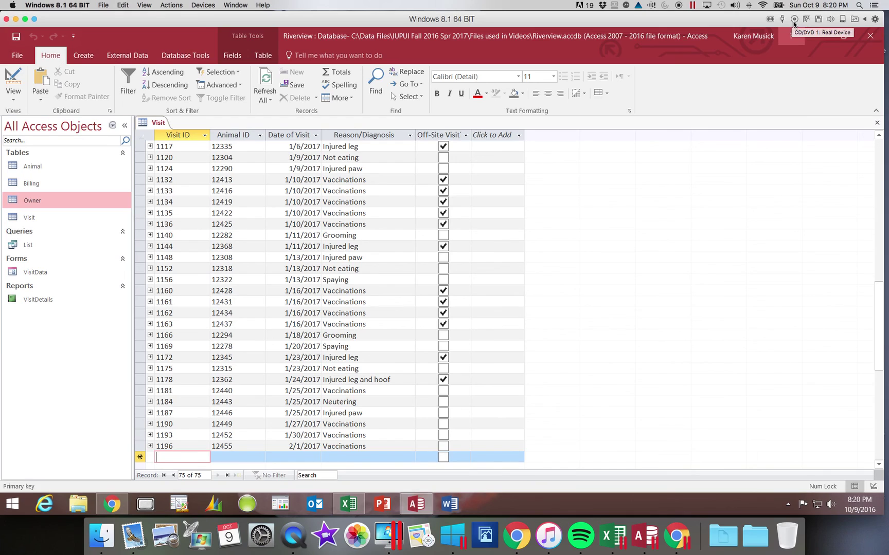
click(794, 21)
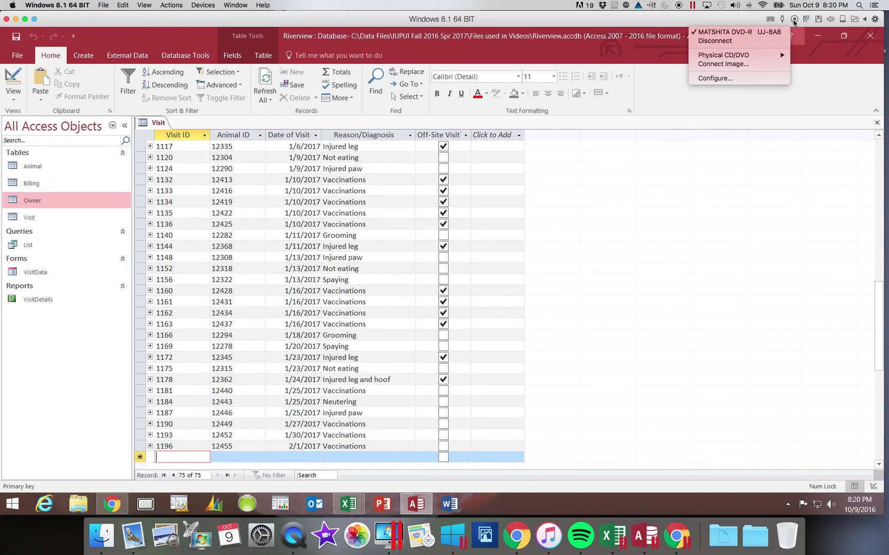